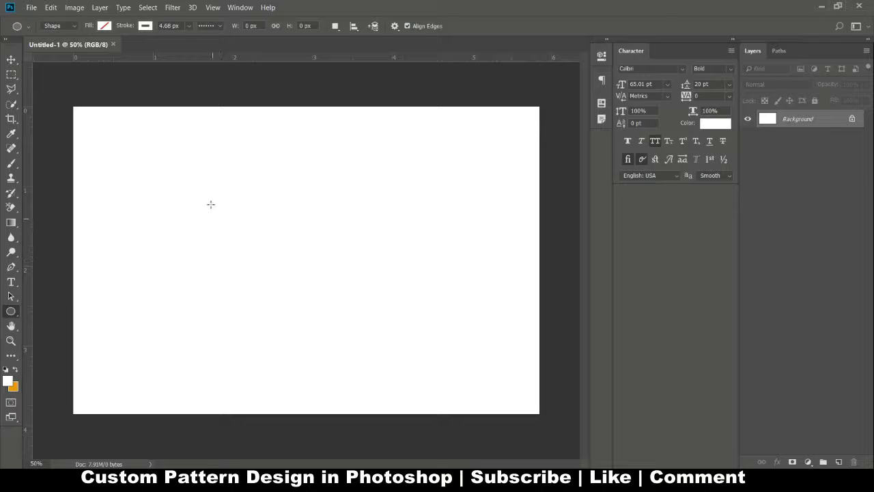
- Draw a circle about 322 px in diameter in the left half of the canvas and fill it red
drag(211, 204, 284, 281)
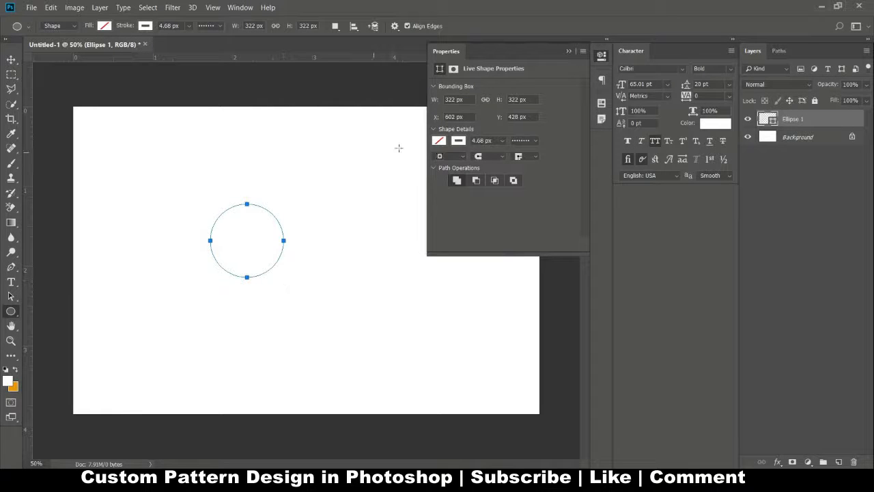
click(439, 141)
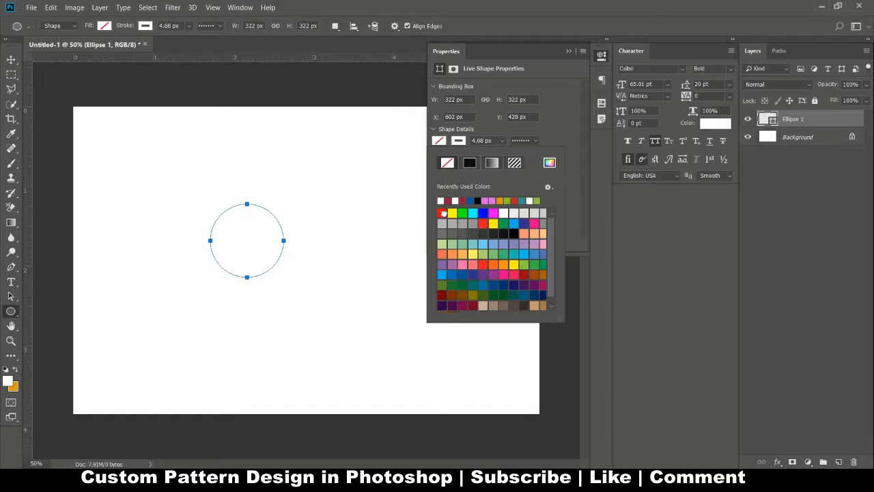
click(443, 212)
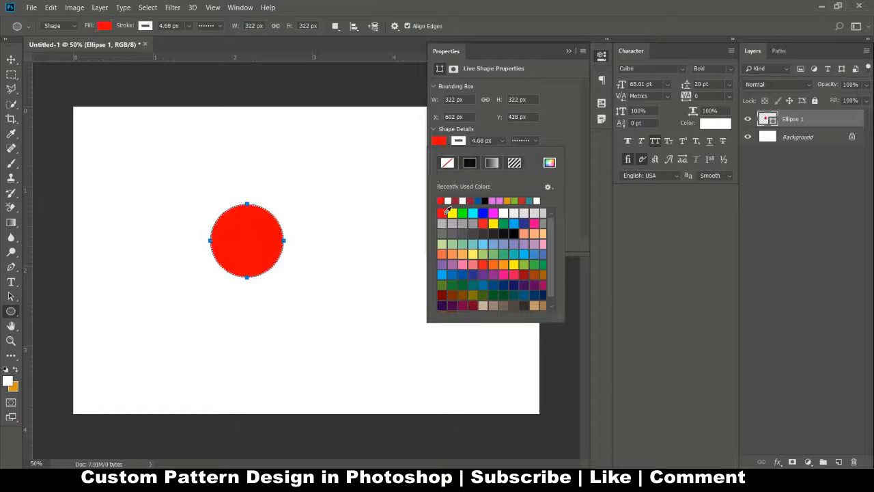
click(569, 52)
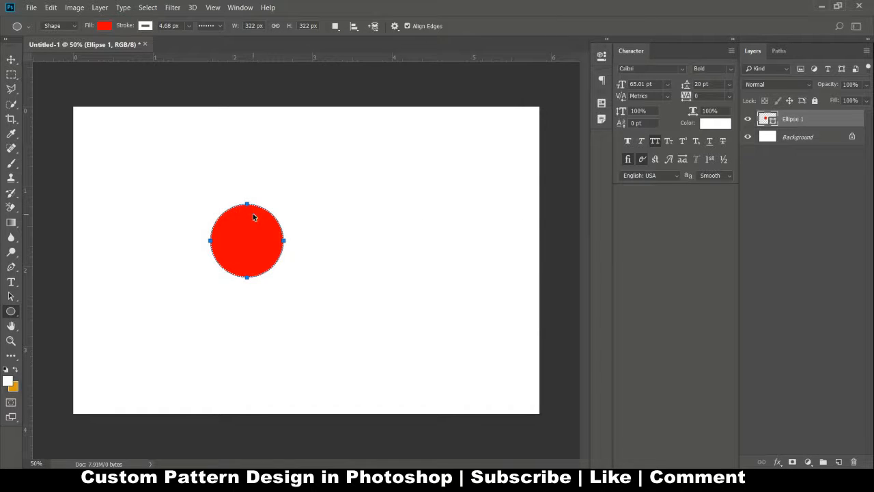
- Add a new layer above the circle and write "PD" in a text box beside the circle
click(11, 60)
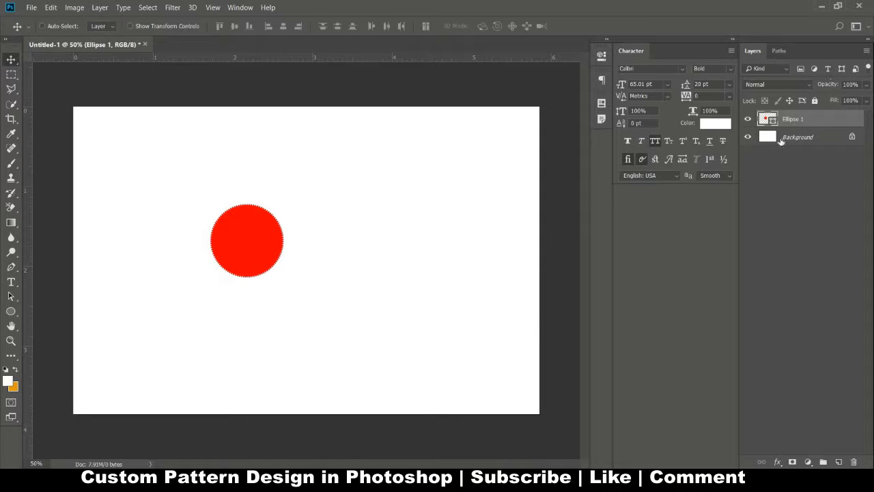
click(780, 139)
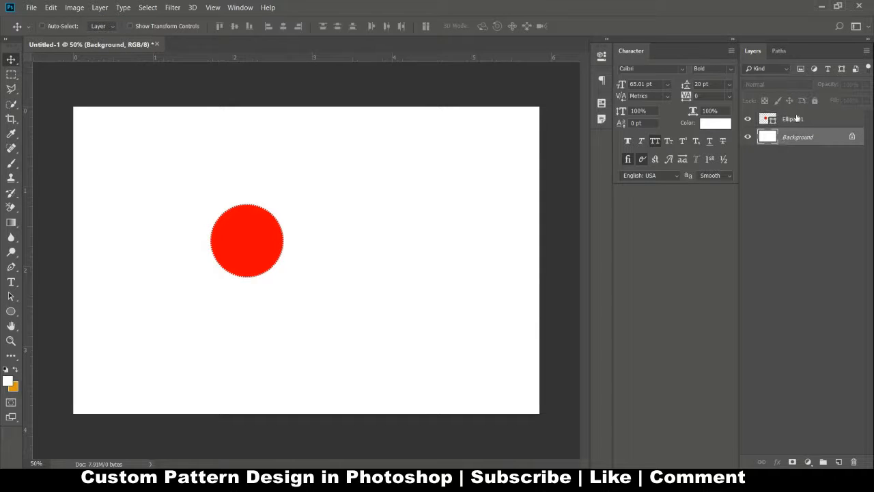
click(796, 119)
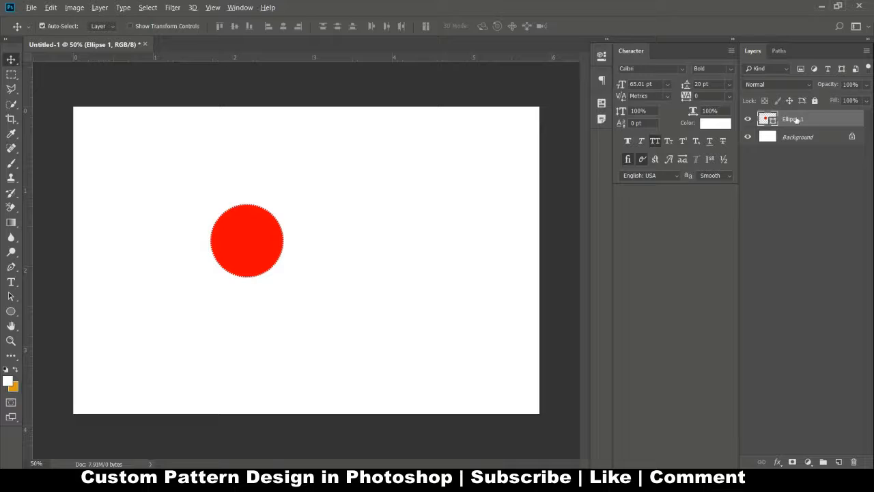
key(ctrl+shift+alt+n)
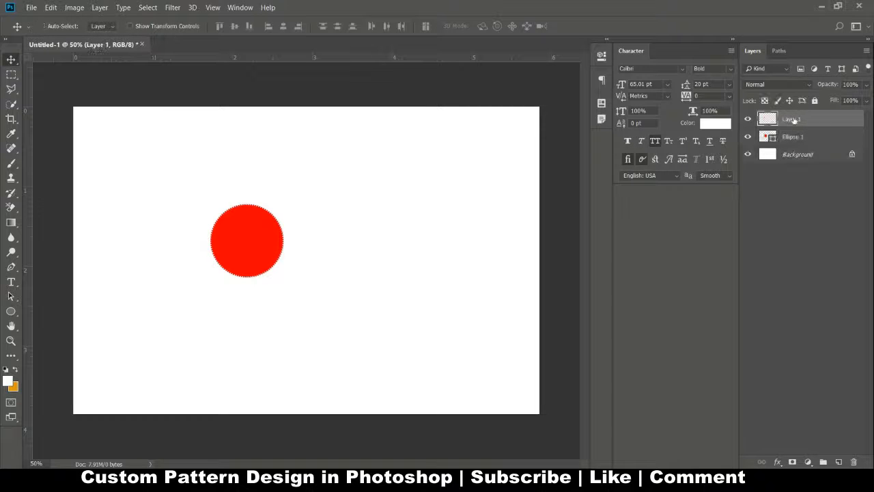
key(t)
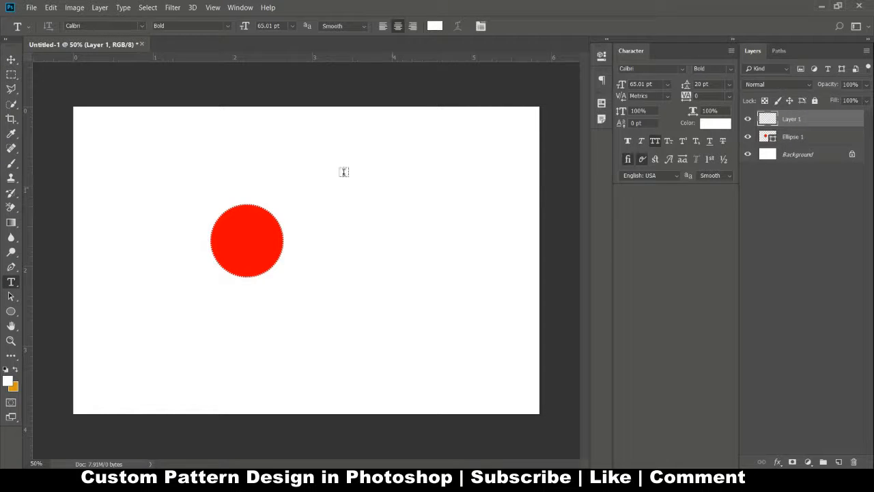
drag(291, 159, 483, 265)
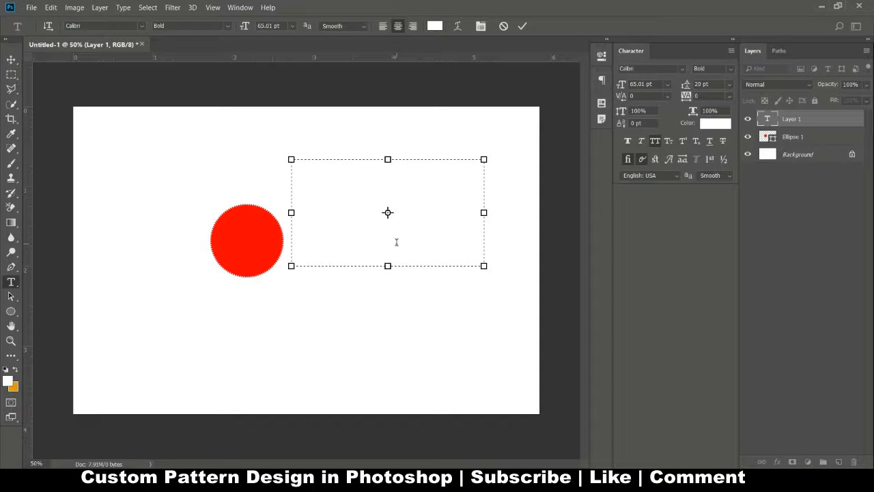
text(W)
key(ctrl+a)
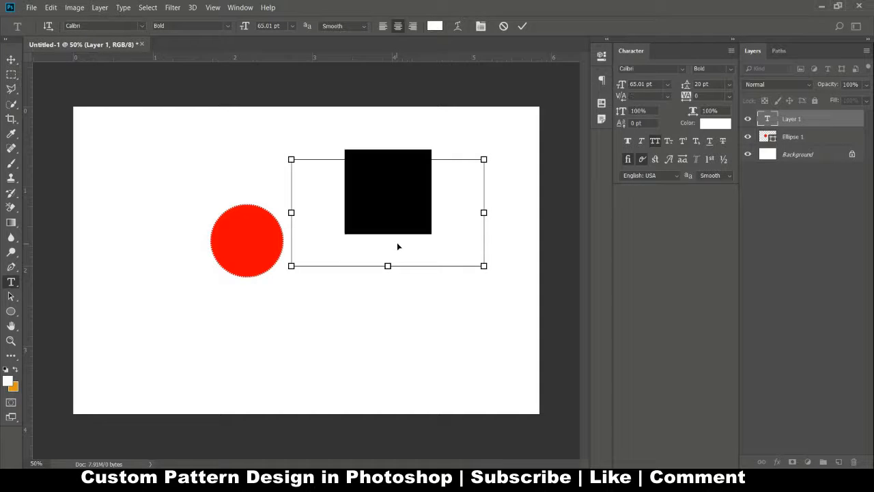
key(ctrl+t)
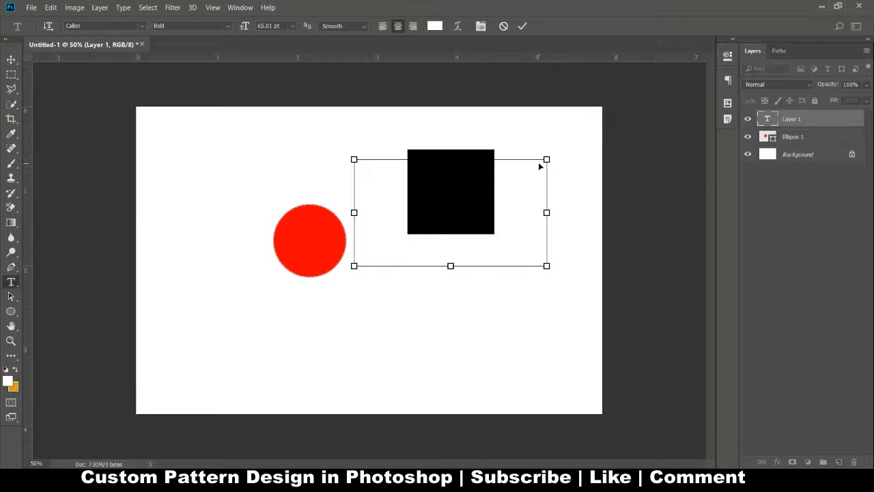
key(ctrl+t)
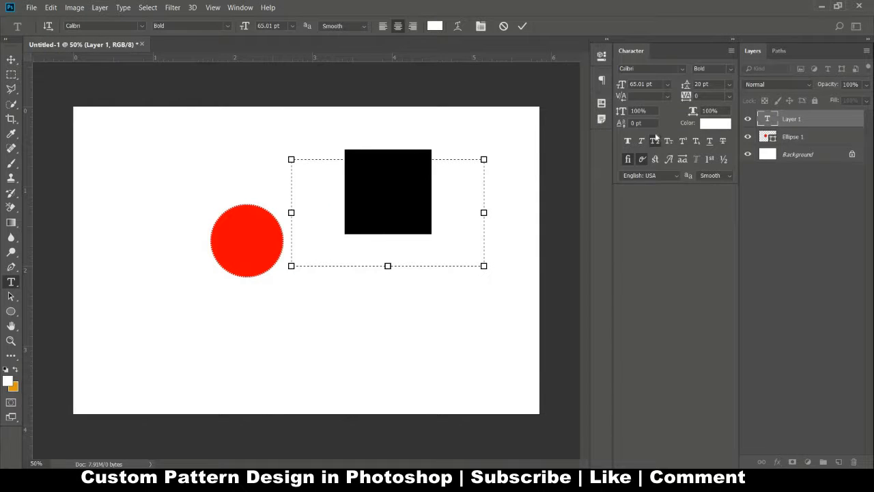
- Place the PD text over the red circle, scale it to about 63%, and centre it inside the circle
click(10, 61)
drag(386, 202, 250, 250)
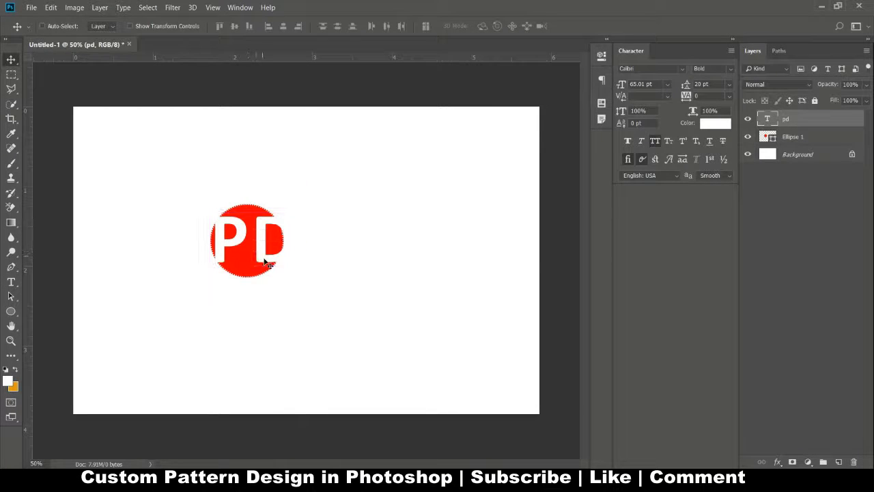
key(ctrl+t)
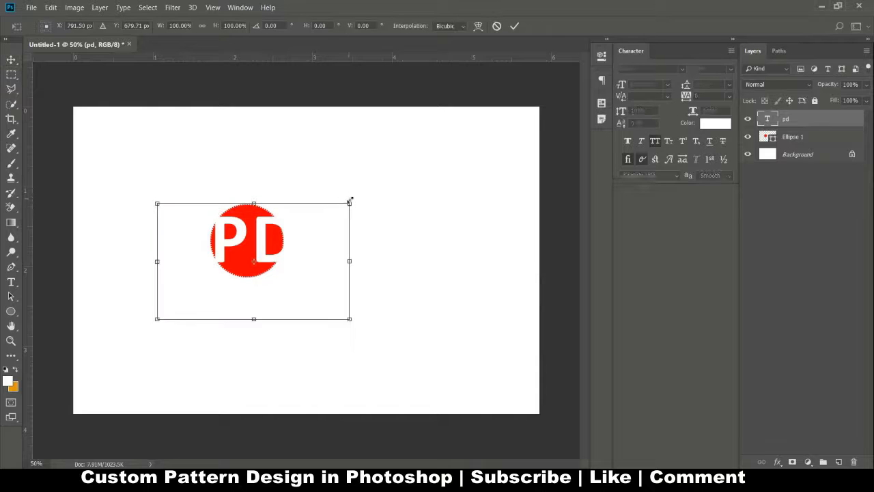
drag(349, 201, 314, 225)
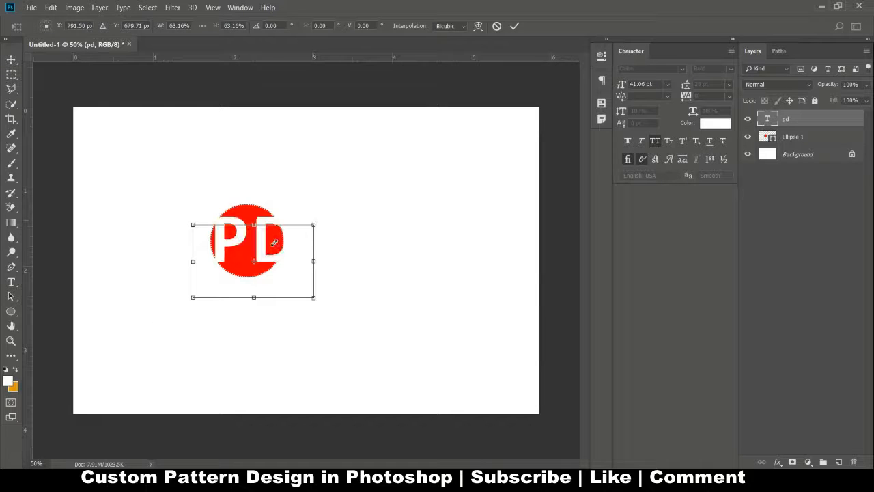
drag(257, 250, 254, 241)
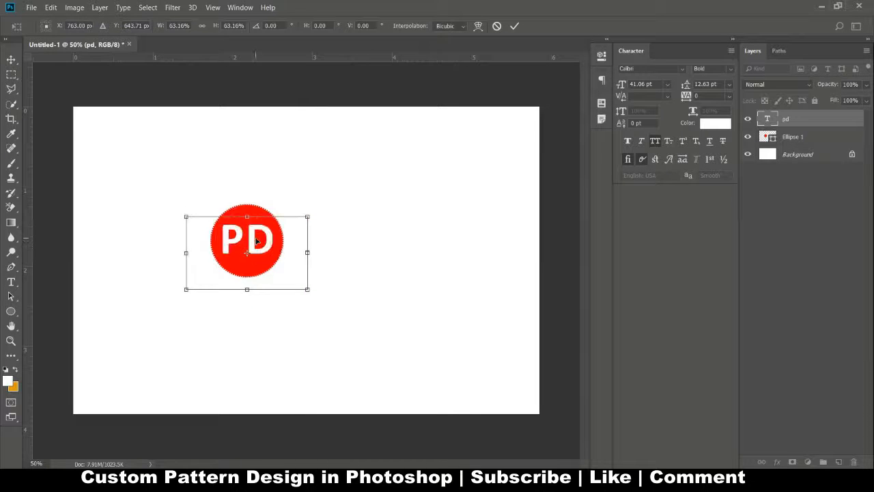
key(Return)
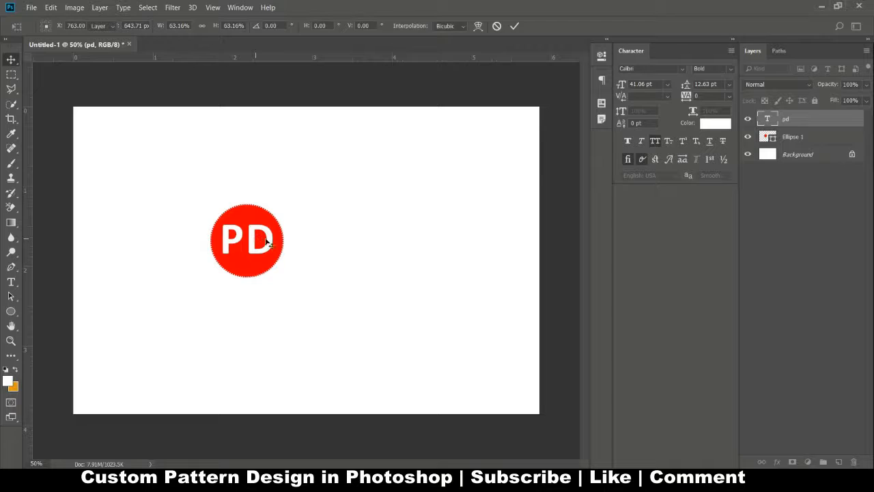
- Scale the red circle down proportionally to about 90% around its centre
click(801, 136)
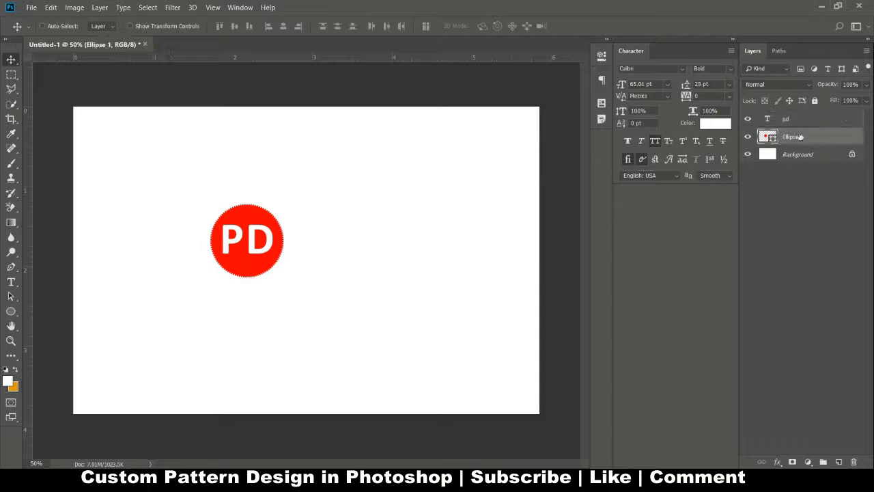
key(ctrl+t)
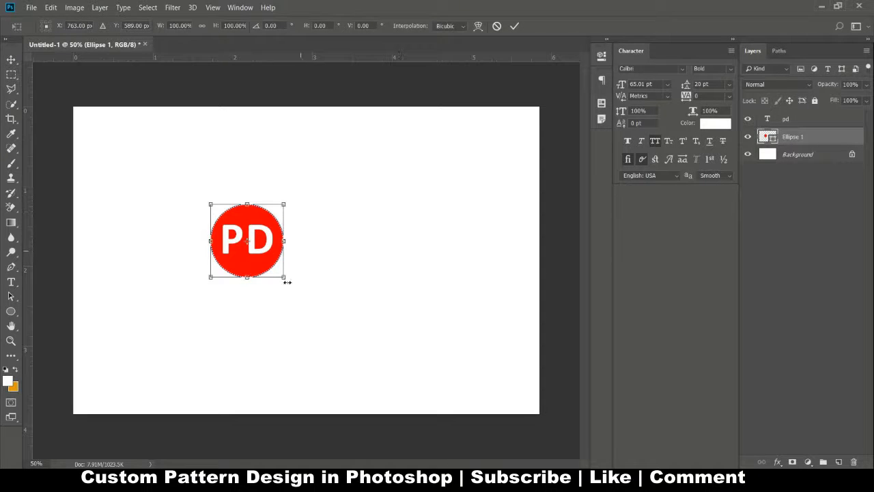
drag(281, 279, 279, 275)
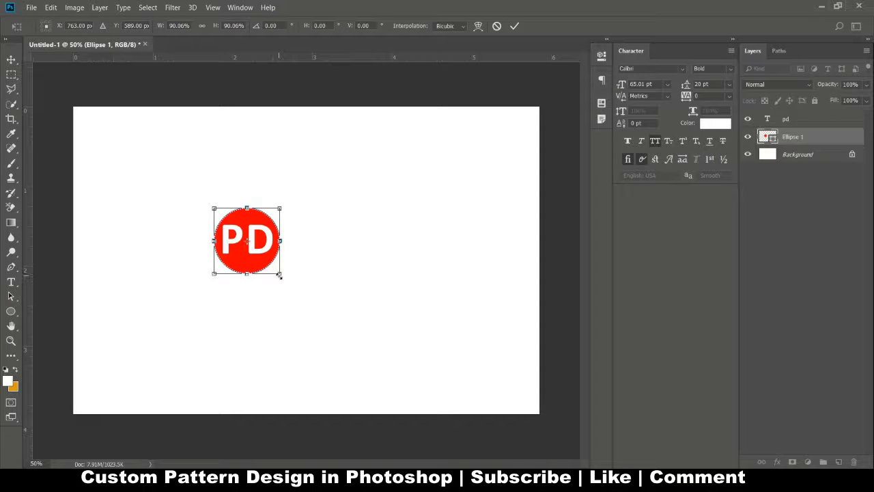
key(Return)
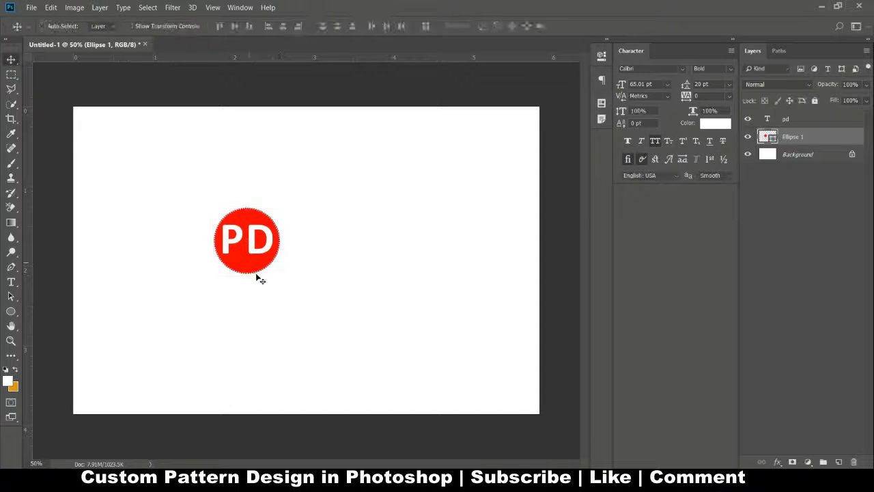
drag(256, 267, 253, 269)
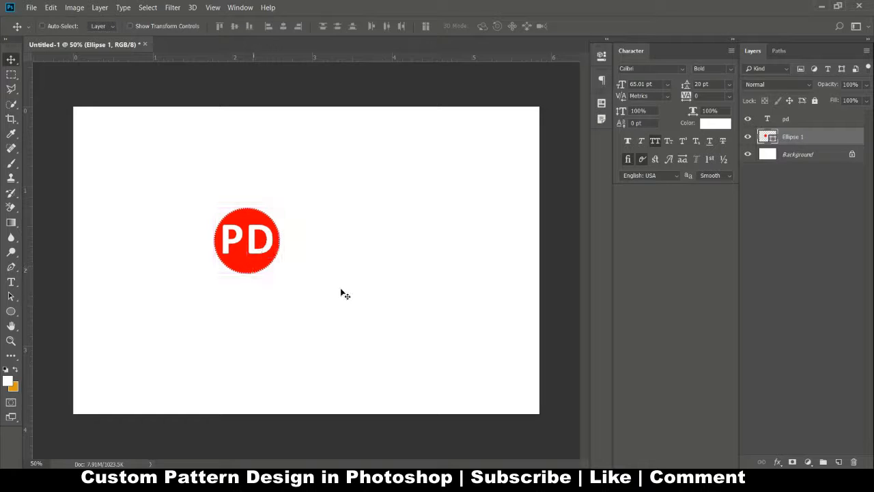
- Merge the PD text and circle layers into one layer and rename it "Logo"
shift+click(788, 119)
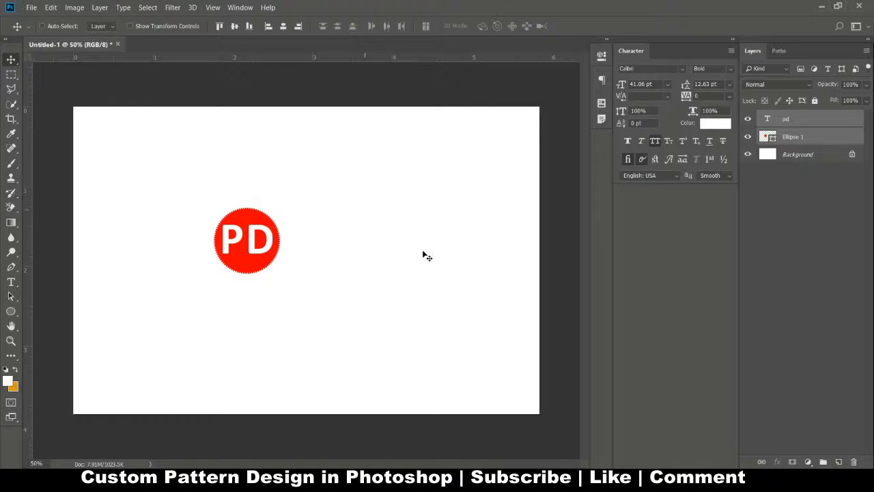
click(799, 123)
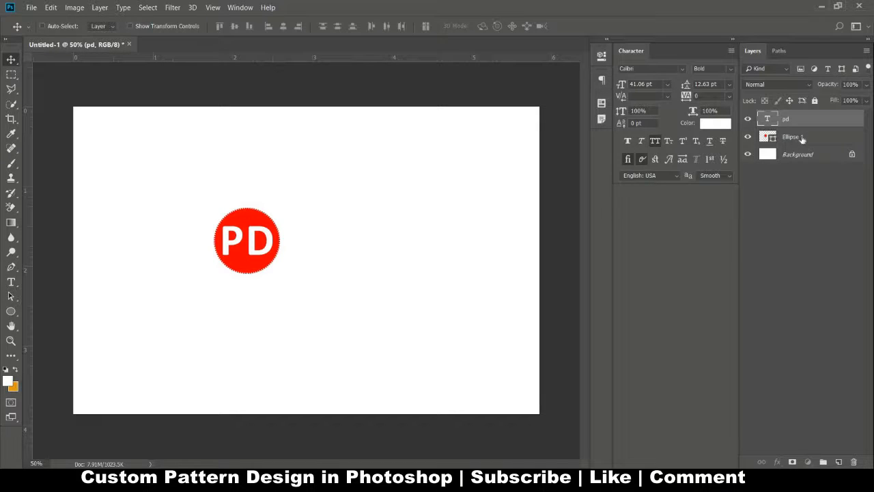
ctrl+click(802, 139)
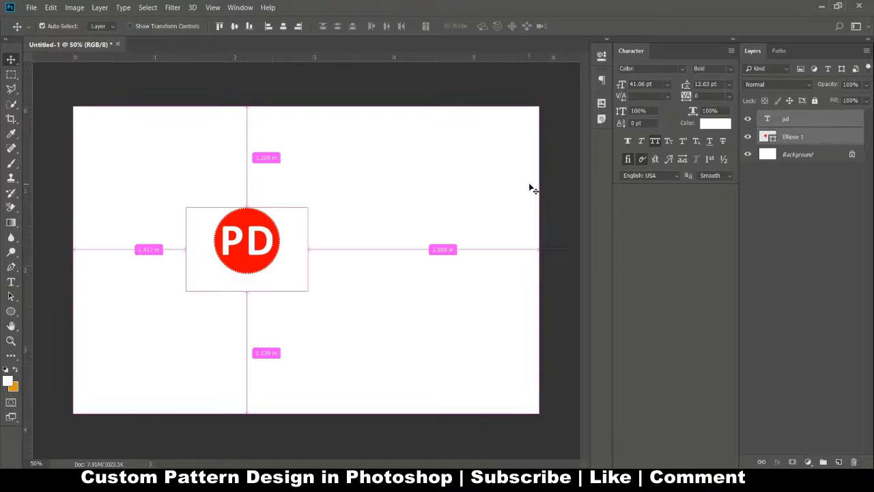
key(ctrl+e)
double_click(787, 119)
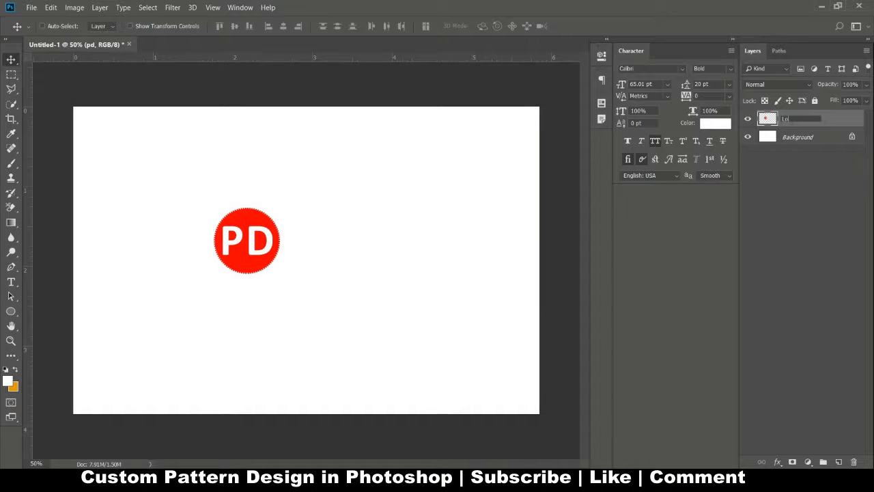
text(Logo)
key(Return)
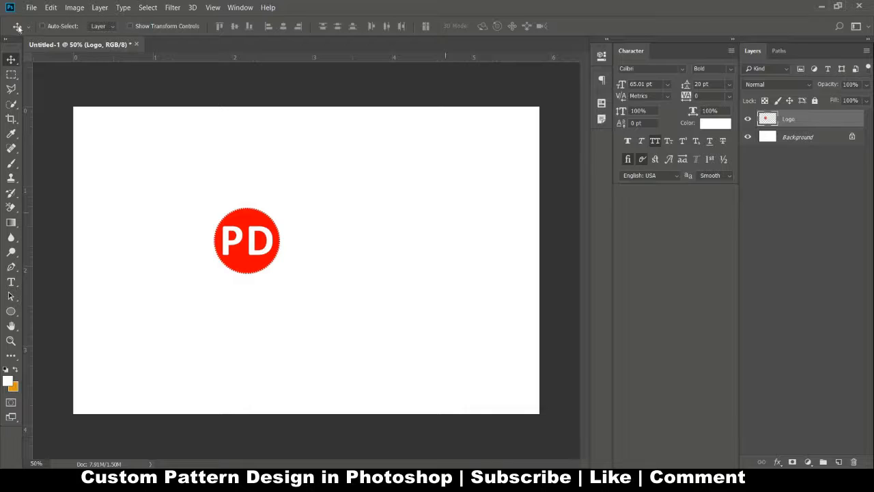
- Create a new document from the recent 100 x 100 px at 300 ppi preset
click(28, 12)
click(42, 19)
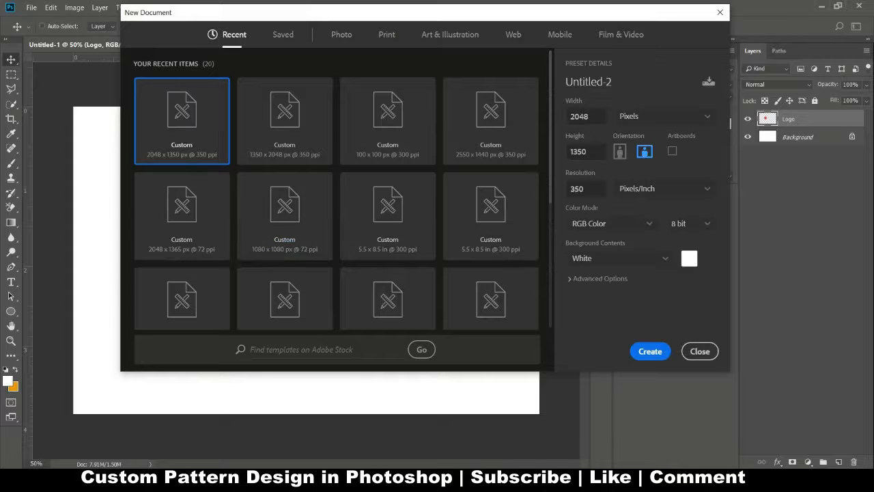
click(388, 131)
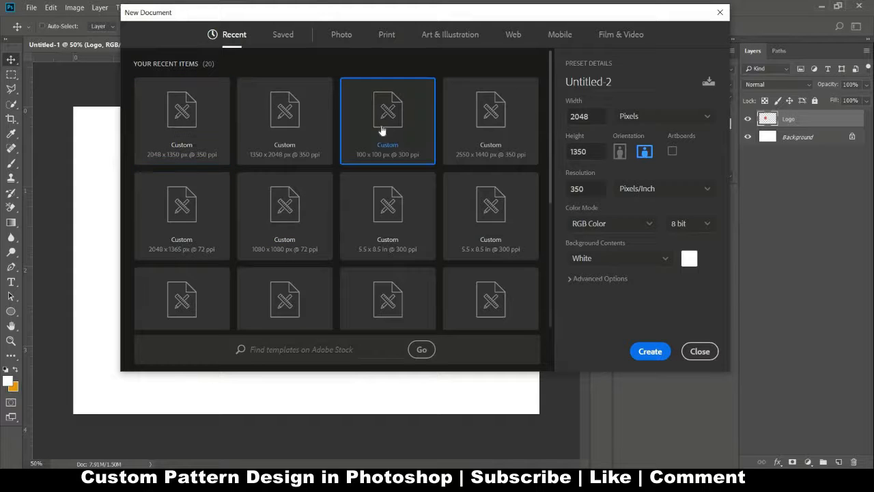
click(651, 351)
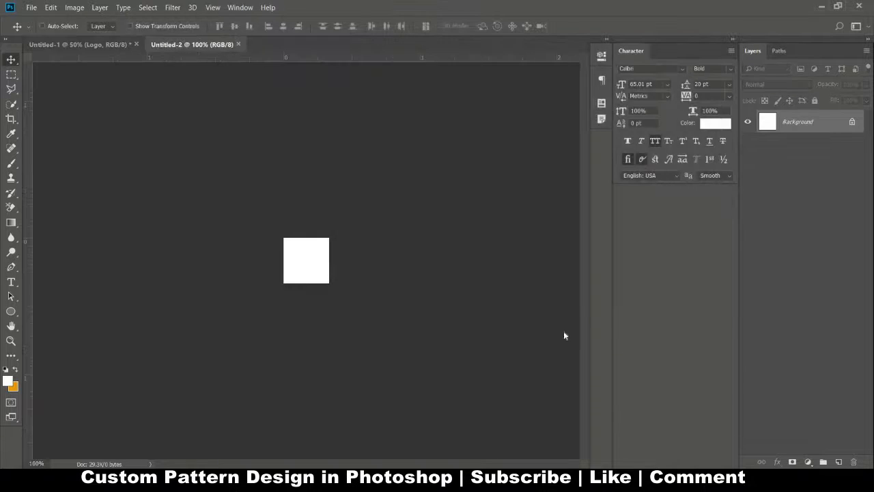
- Copy the Logo layer from Untitled-1 into the 100 x 100 px document and scale it proportionally to about 22%
click(84, 44)
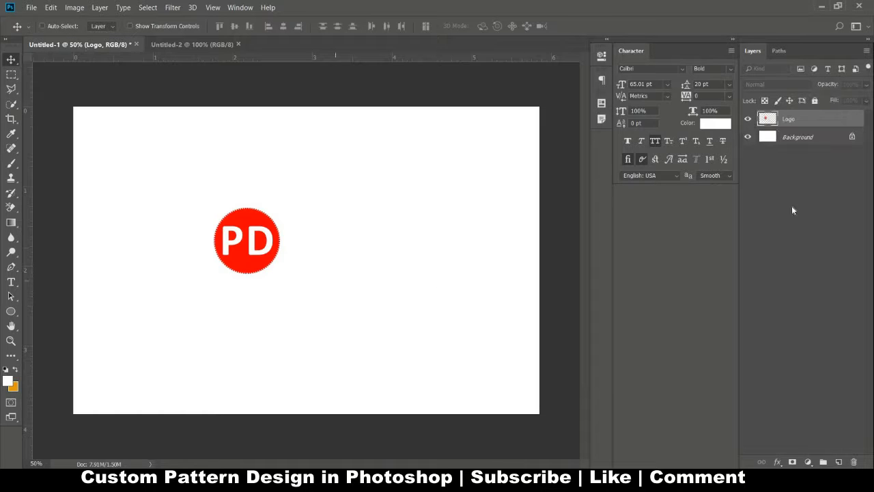
drag(243, 242, 308, 263)
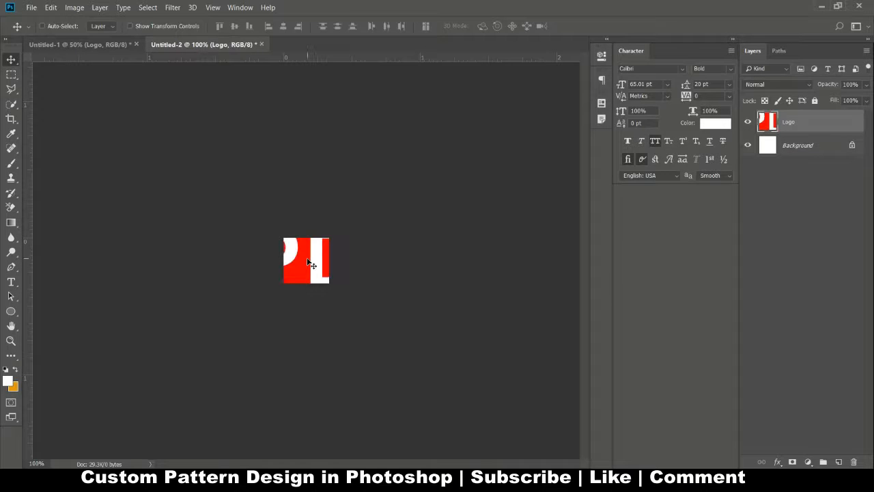
key(ctrl+t)
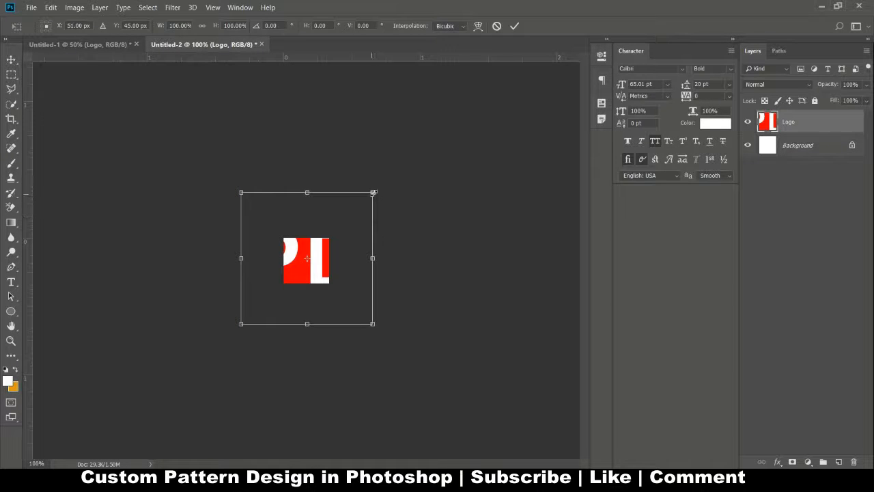
drag(374, 192, 318, 238)
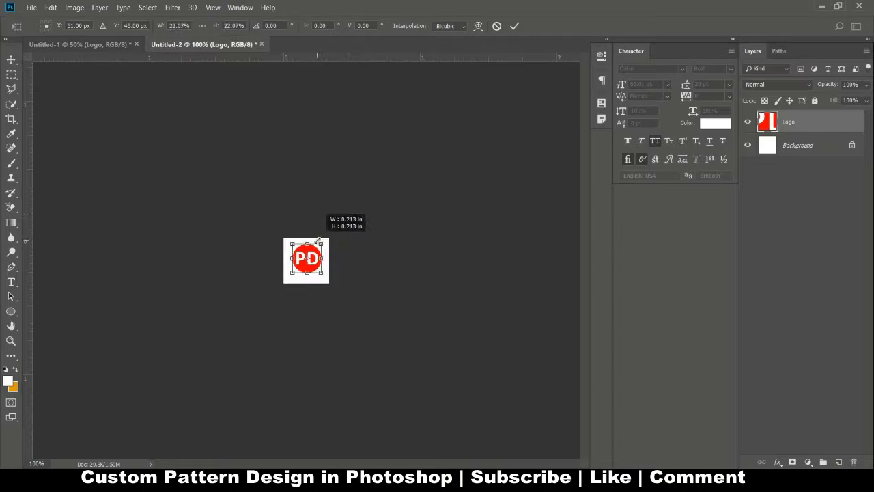
key(Return)
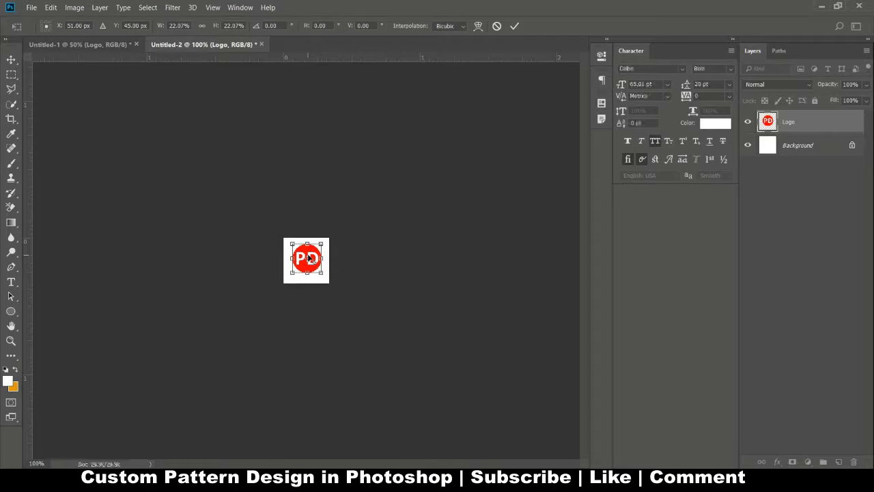
- Hide the Logo layer in Untitled-1 and nudge the small logo to the centre of the Untitled-2 tile
click(66, 42)
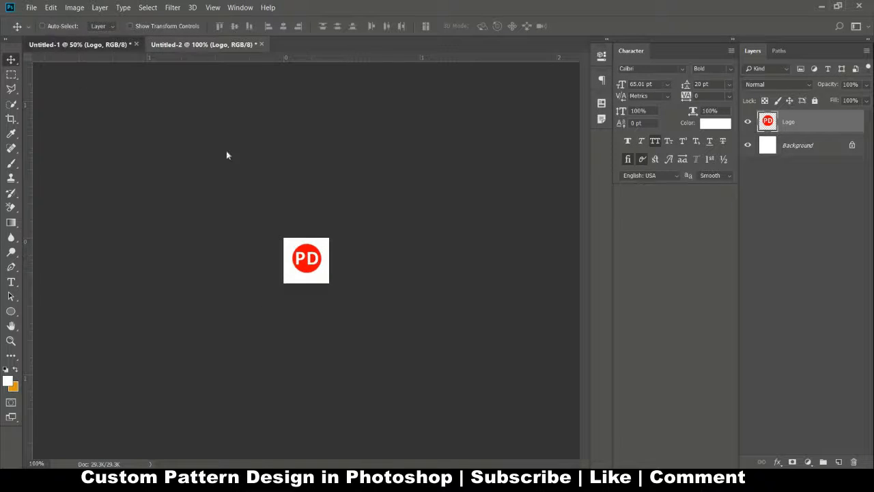
click(748, 119)
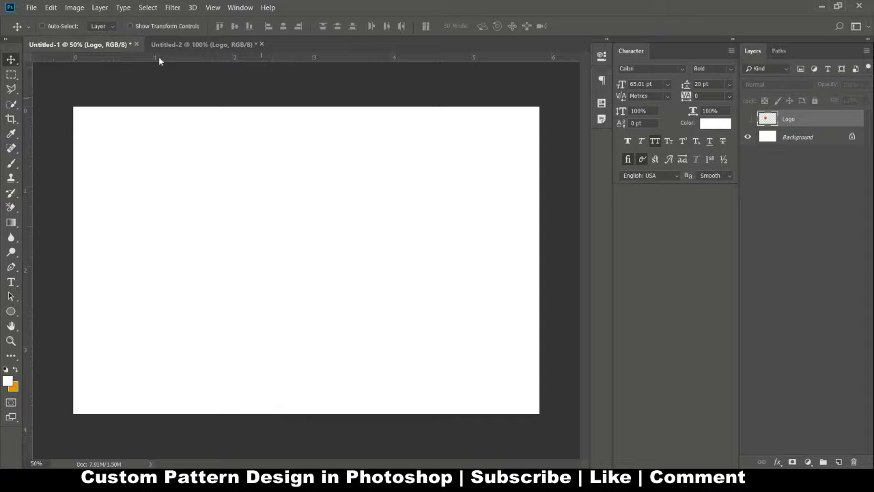
click(207, 45)
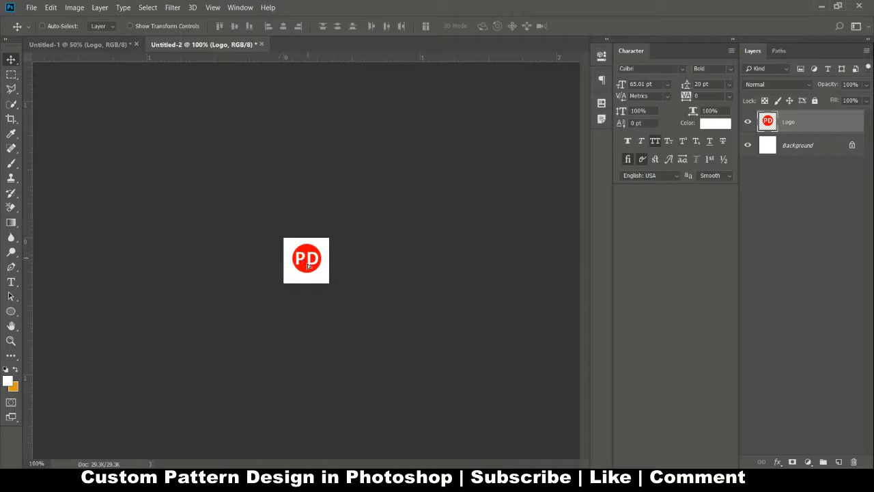
drag(308, 264, 307, 266)
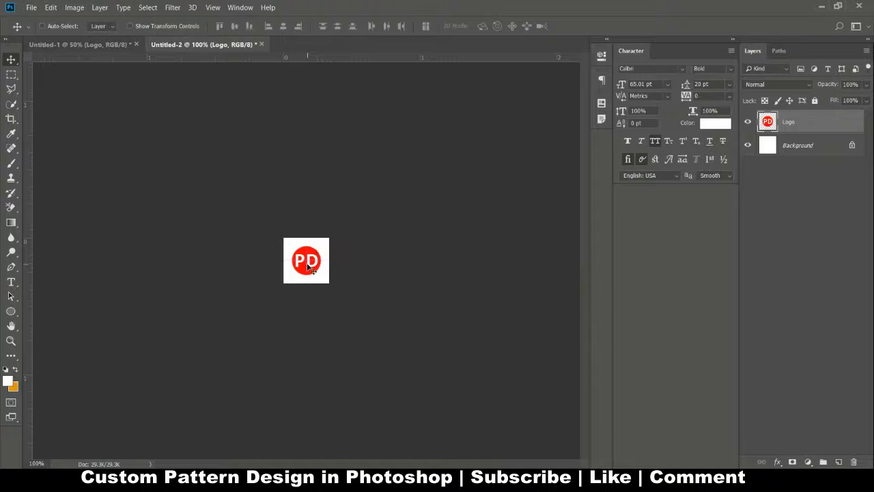
click(172, 7)
mouse_move(209, 225)
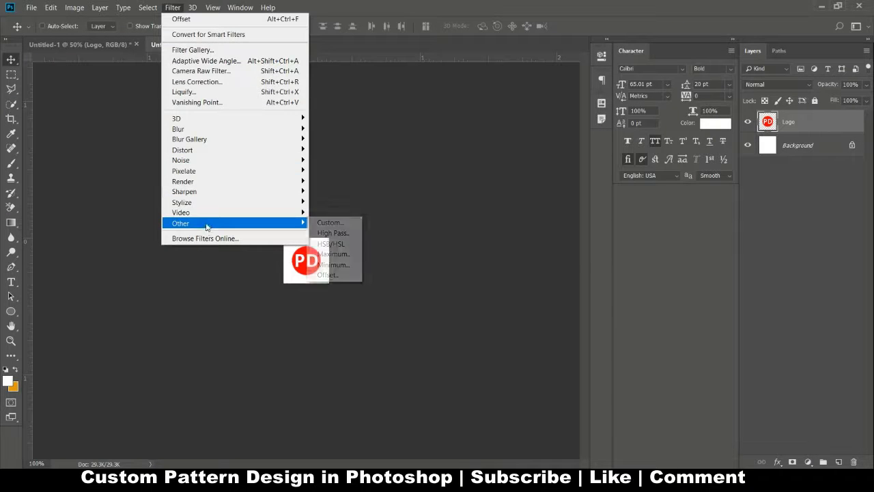
click(472, 244)
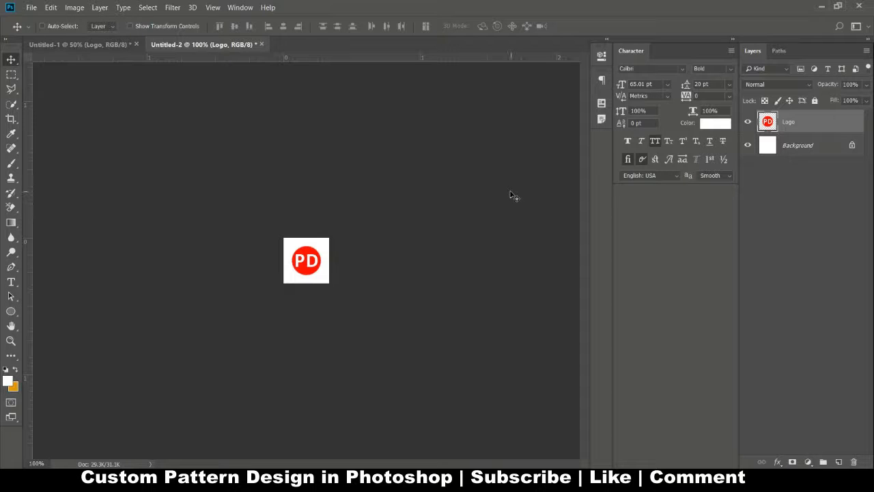
- Apply the Offset filter to the whole tile's Logo layer with 50 pixels right, 50 pixels down and Wrap Around, and deselect
key(ctrl+a)
click(172, 7)
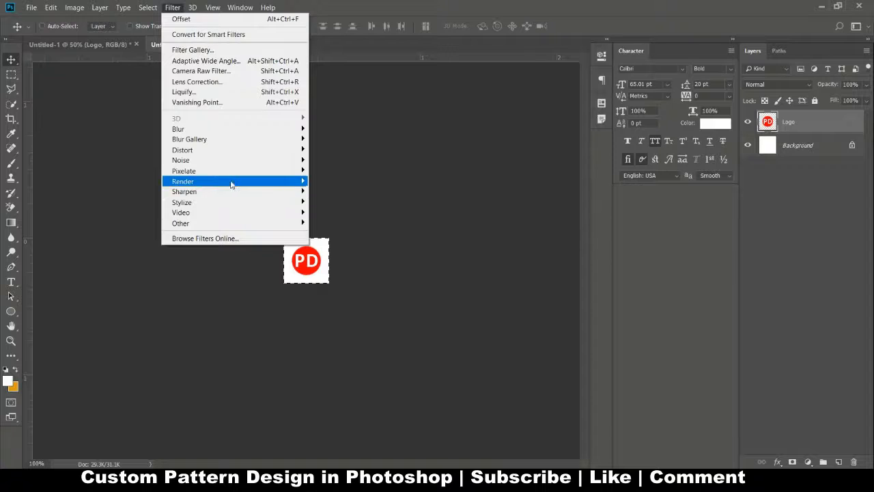
mouse_move(231, 224)
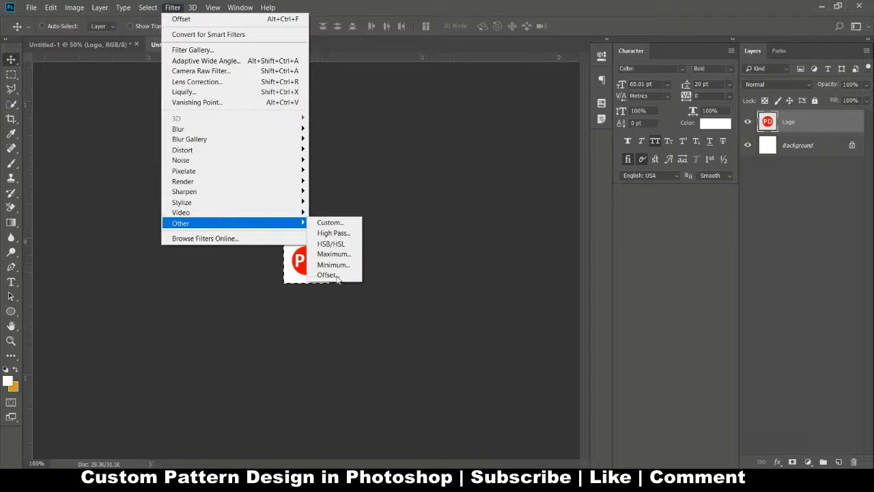
click(337, 276)
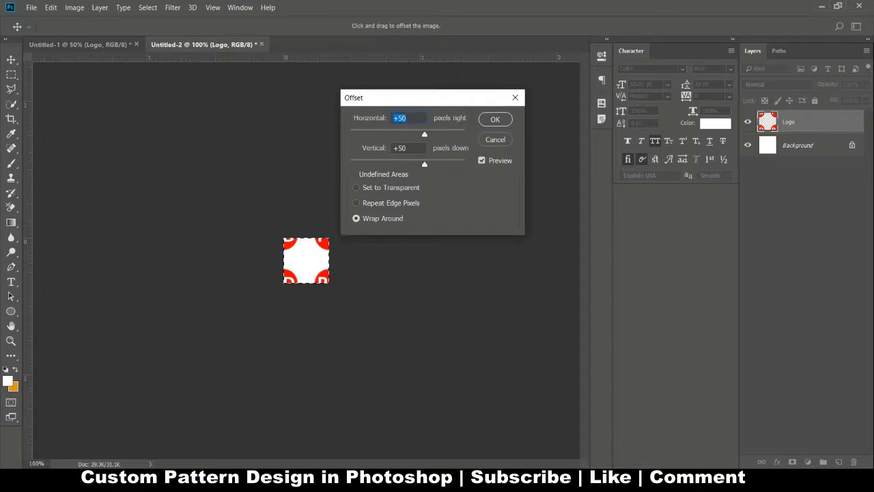
mouse_move(424, 165)
mouse_down()
mouse_move(413, 166)
mouse_move(426, 166)
mouse_up()
click(410, 149)
key(BackSpace)
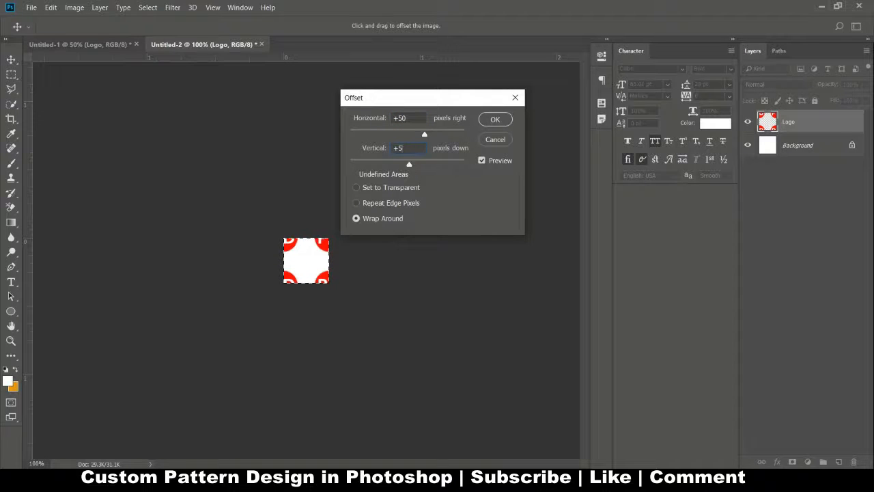
text(0)
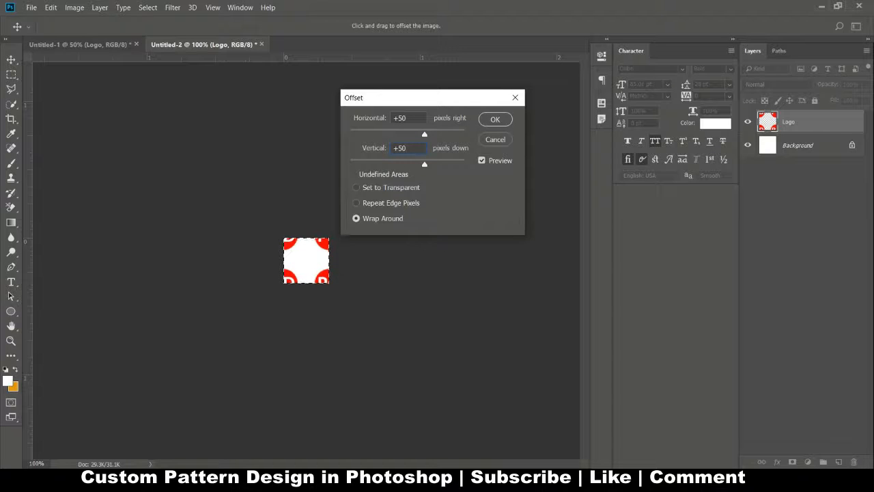
click(505, 119)
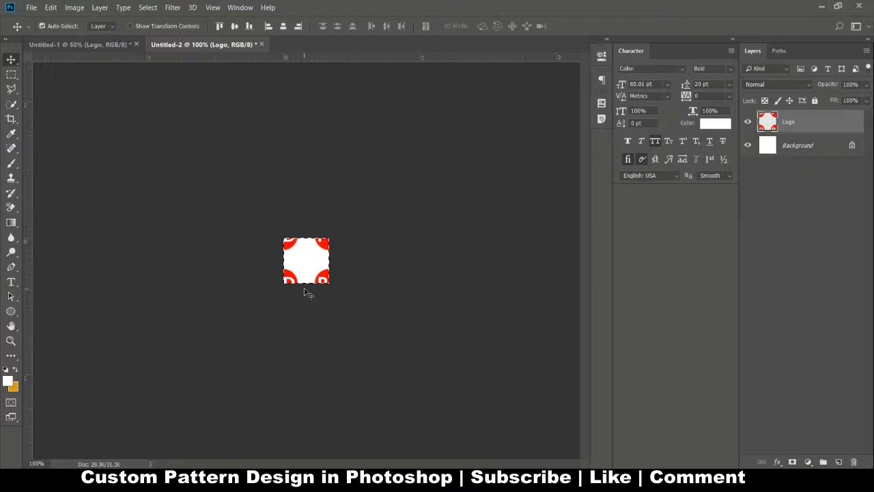
key(ctrl+d)
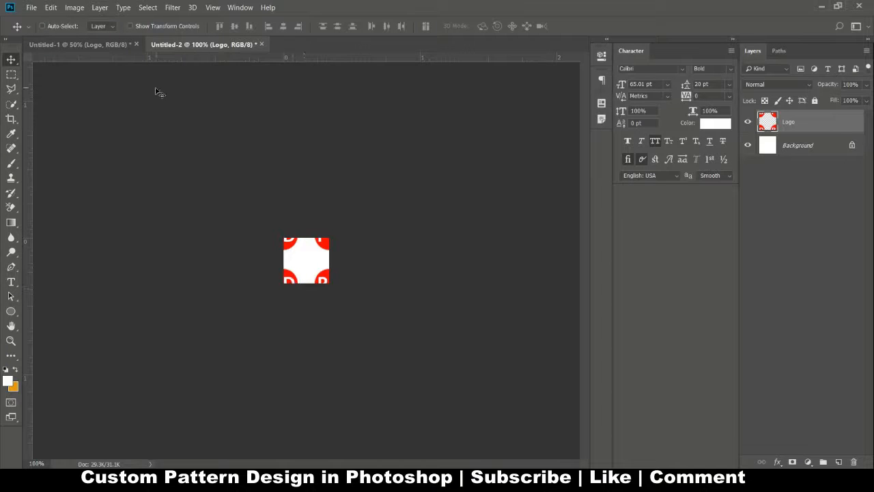
- Select the whole Untitled-2 tile, define it as a pattern named "PD", and clear the selection
click(84, 43)
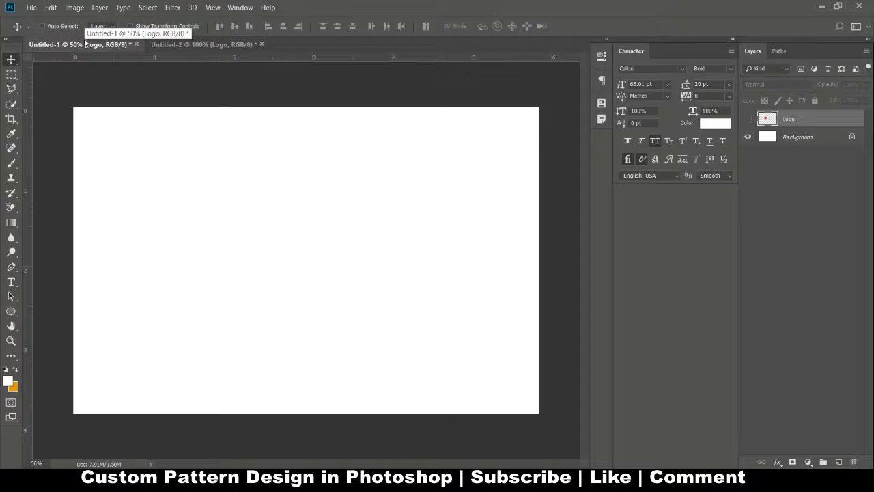
click(197, 41)
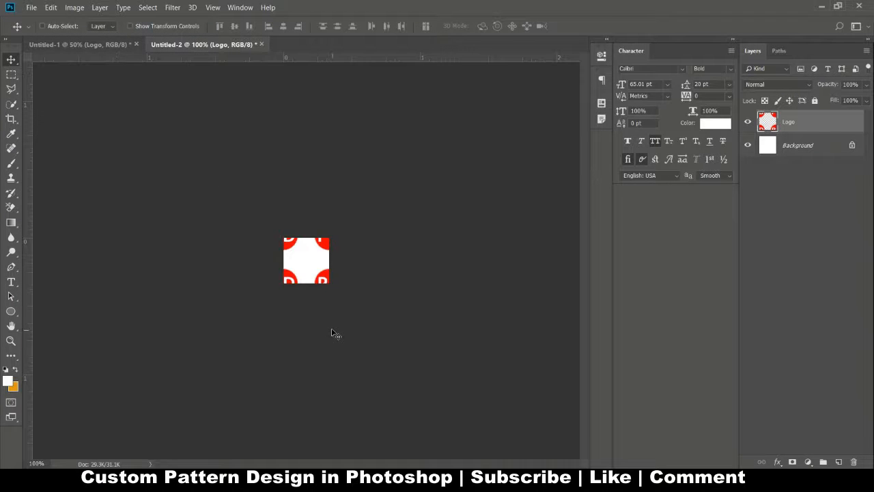
key(ctrl+a)
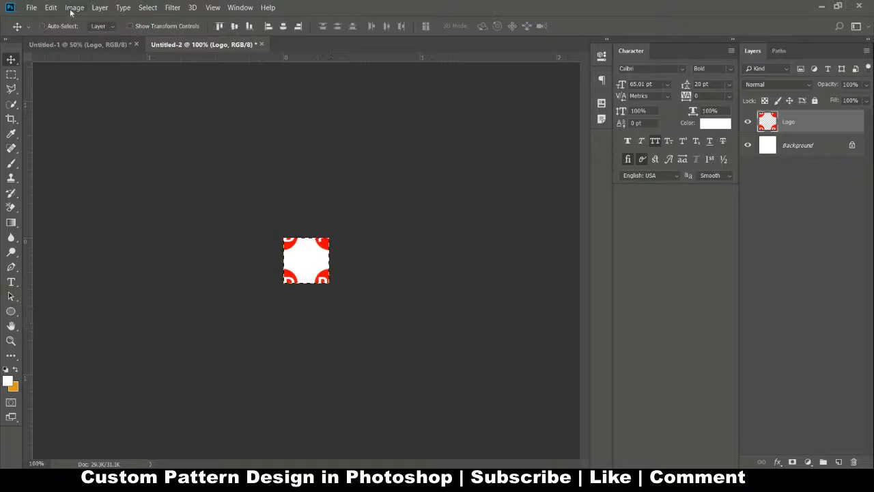
click(51, 8)
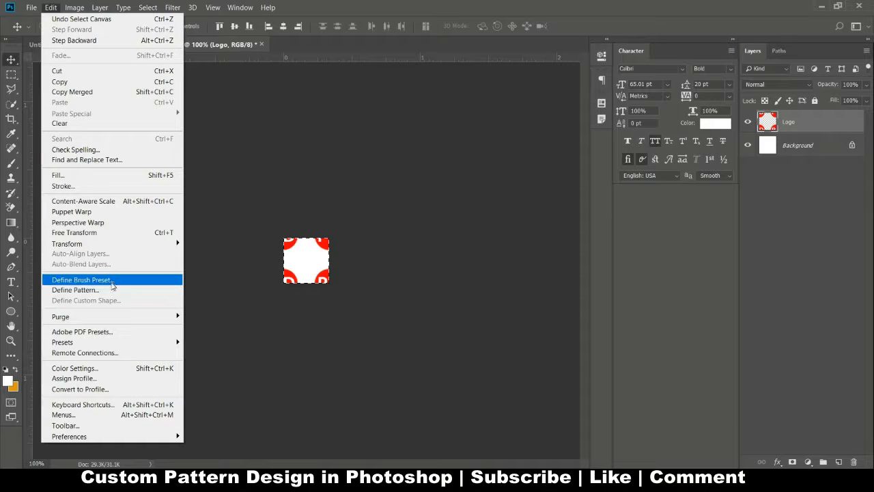
click(75, 290)
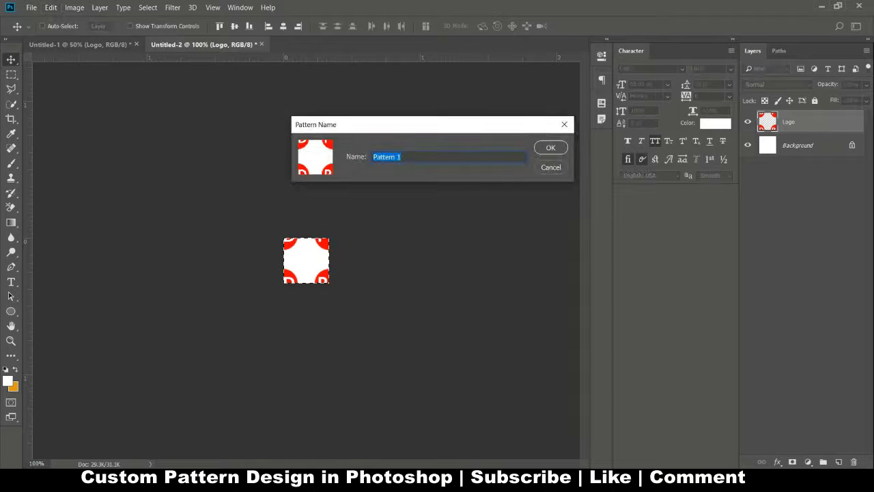
key(BackSpace)
text(PD)
click(551, 147)
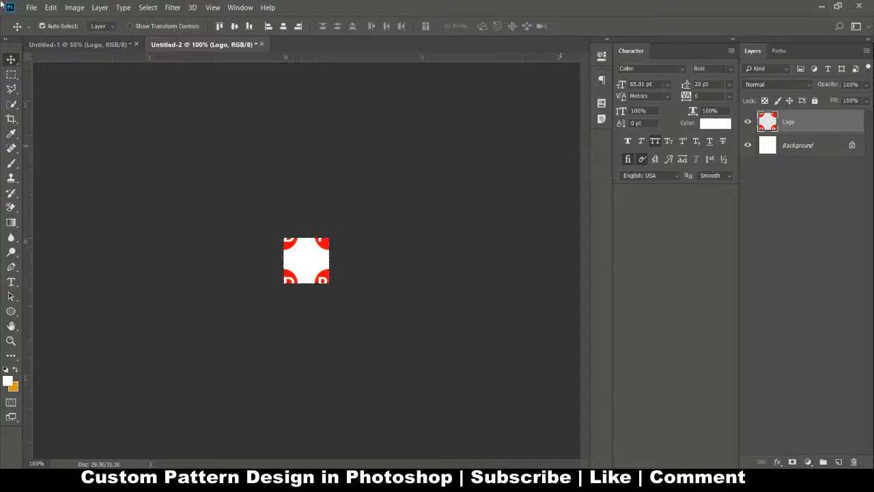
key(ctrl+d)
- Unlock the Background layer in the Untitled-1 document
click(61, 45)
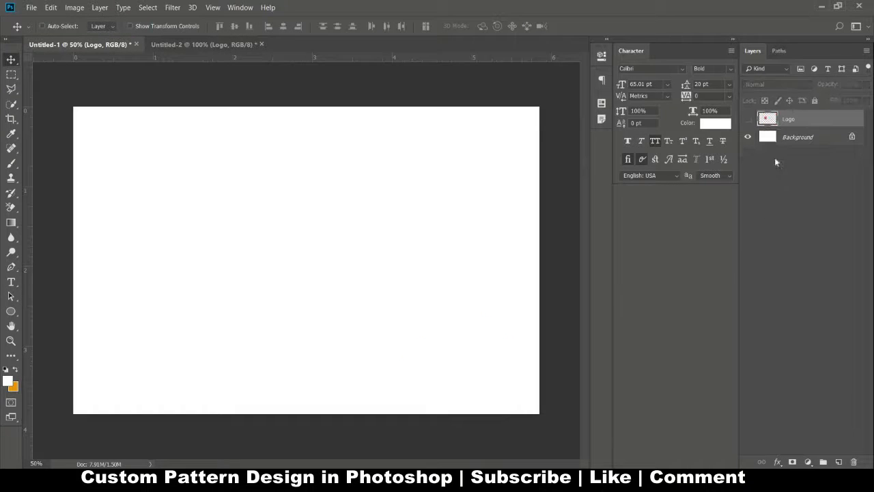
click(787, 143)
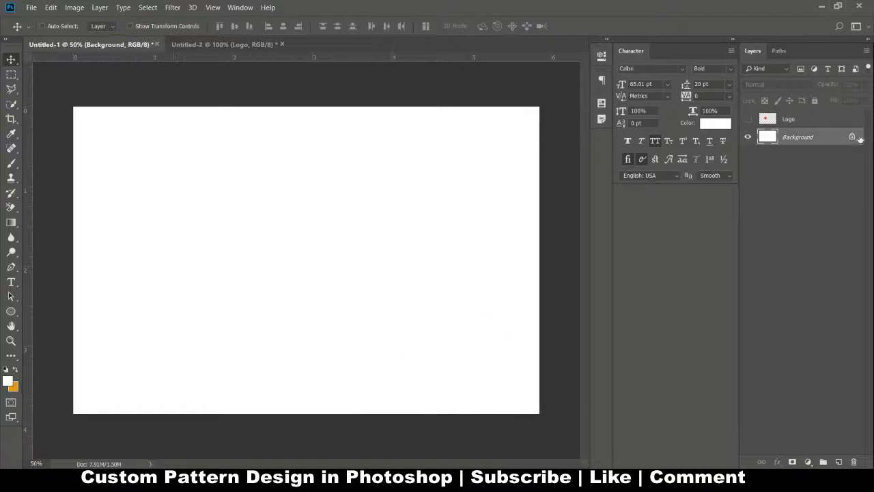
click(852, 137)
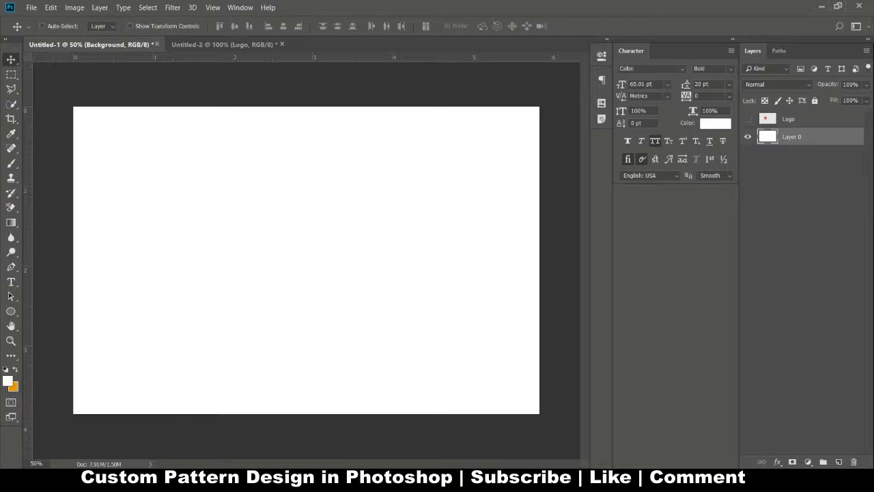
- Add a Pattern Overlay to the unlocked white layer using the newly defined red PD pattern
click(777, 464)
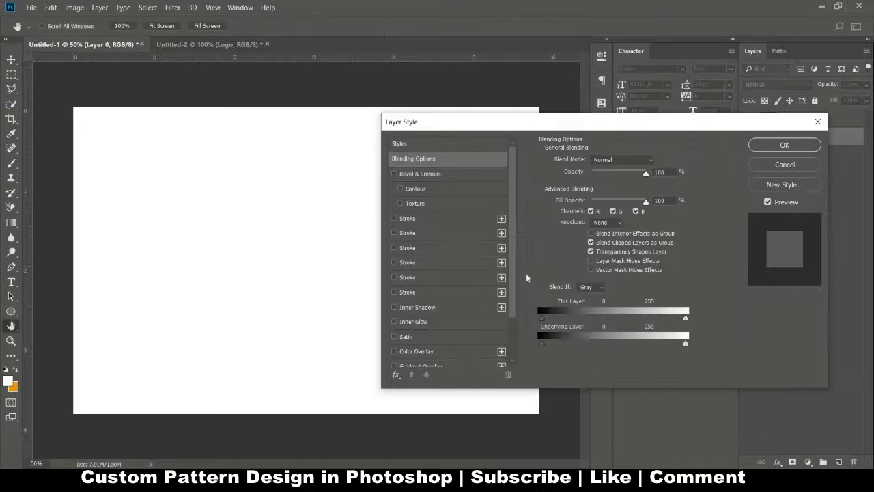
drag(512, 310, 504, 349)
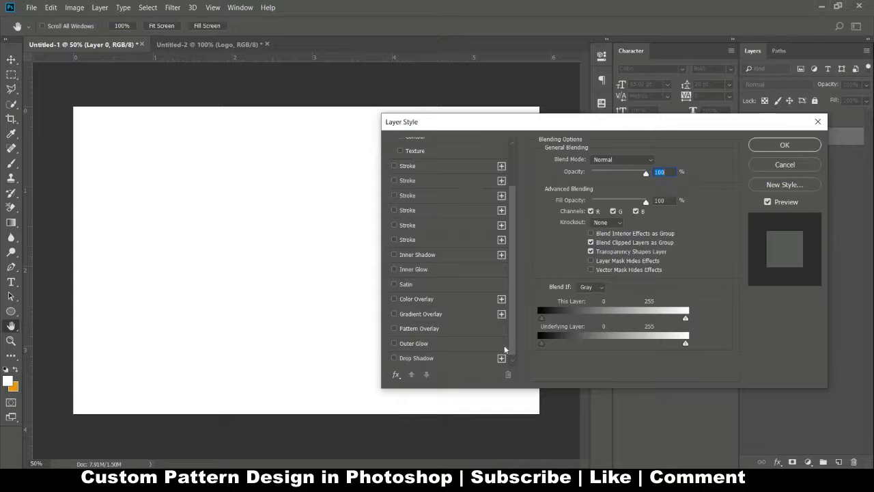
click(433, 329)
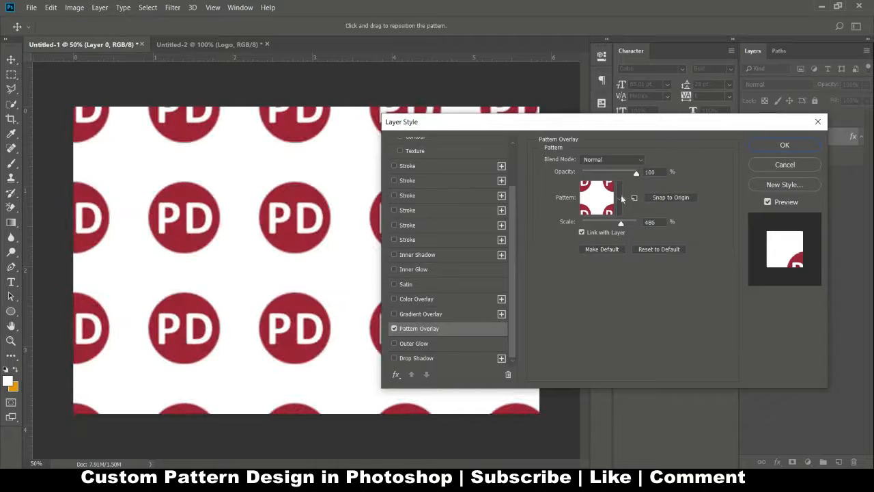
click(620, 198)
click(578, 269)
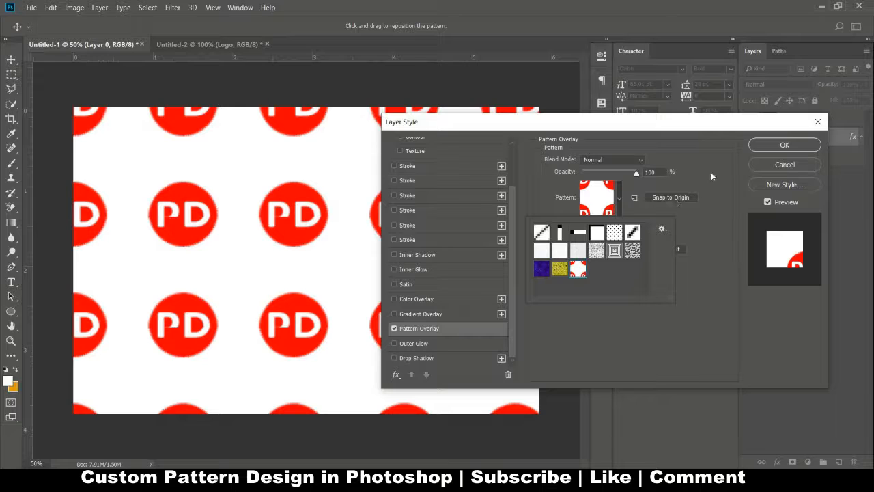
click(757, 145)
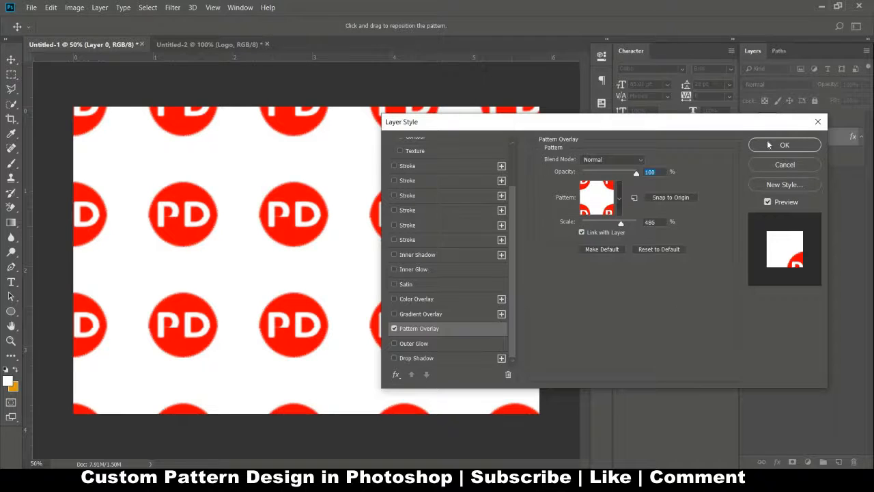
click(763, 147)
- Try moving the patterned layer up and to the left on the canvas, and undo the move
drag(413, 216, 407, 179)
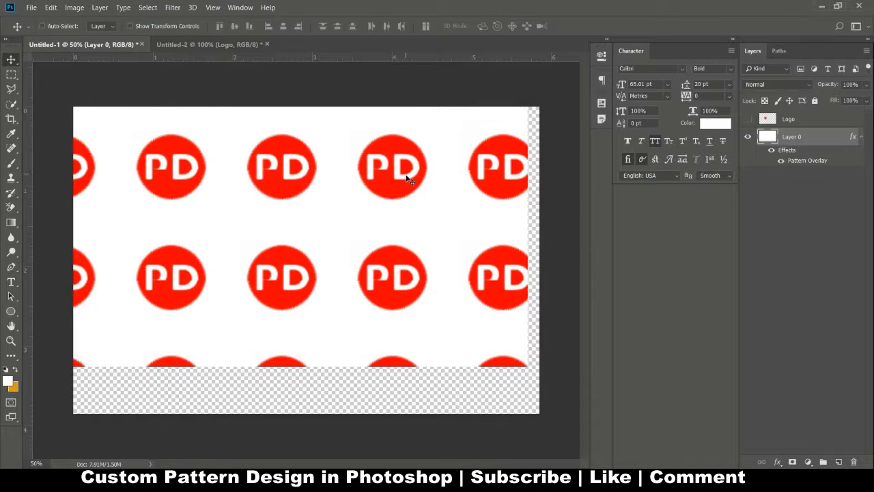
key(ctrl)
key(ctrl+z)
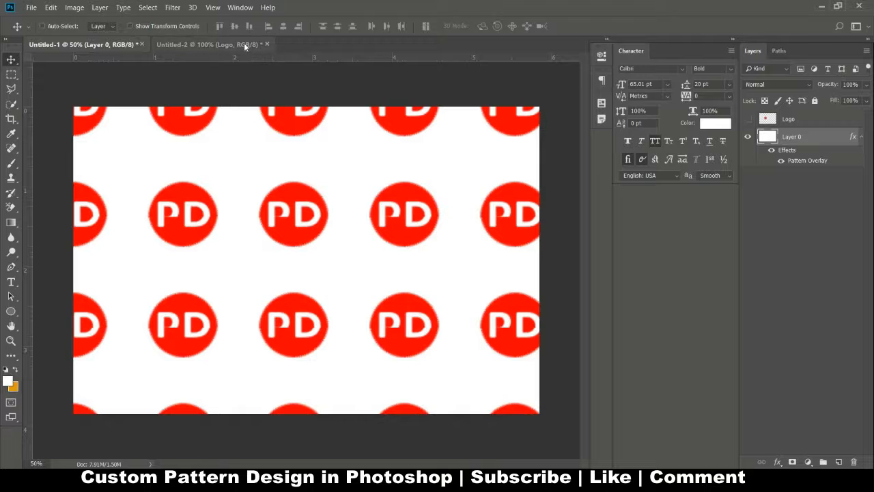
- Compare the logo tile in Untitled-2 with the repeated pattern in Untitled-1
click(245, 45)
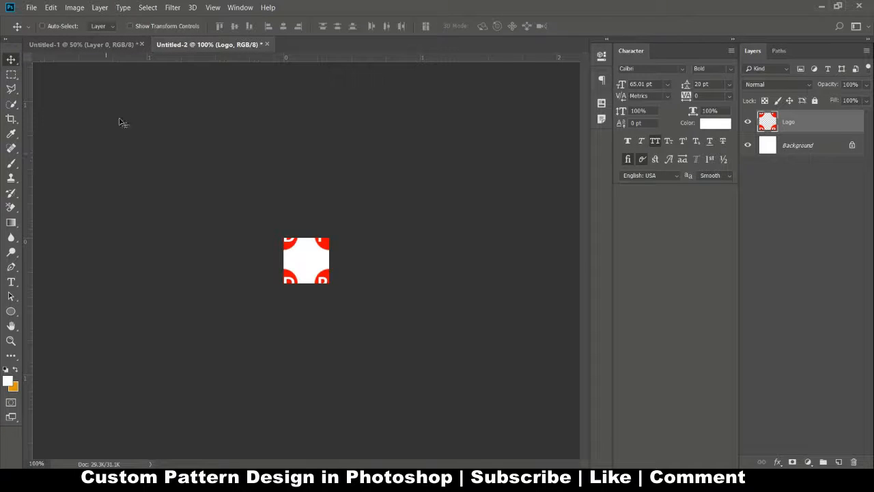
click(117, 44)
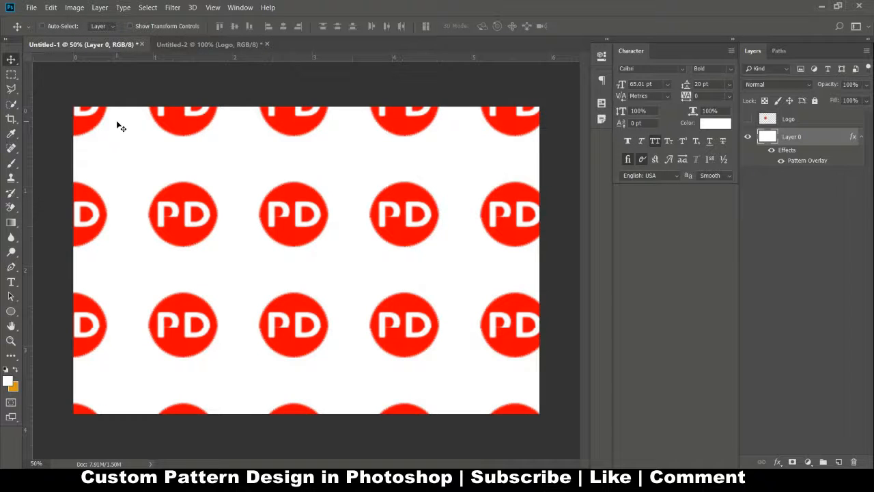
click(229, 45)
click(102, 43)
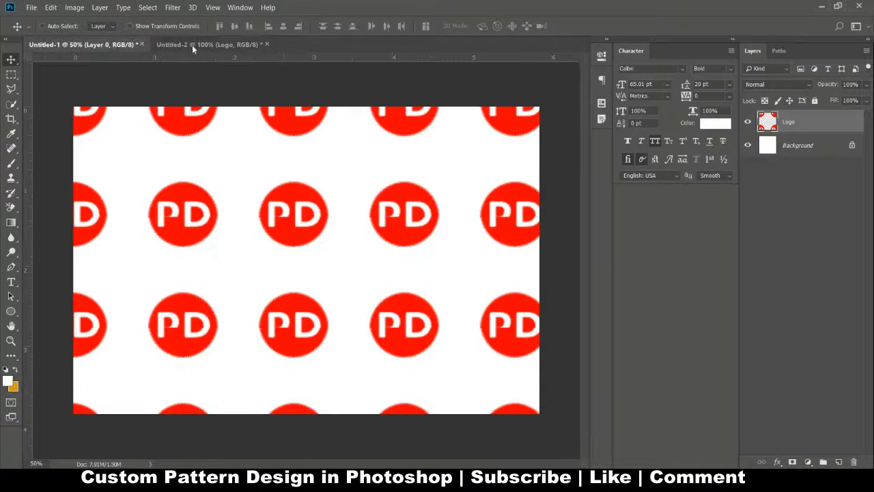
click(198, 45)
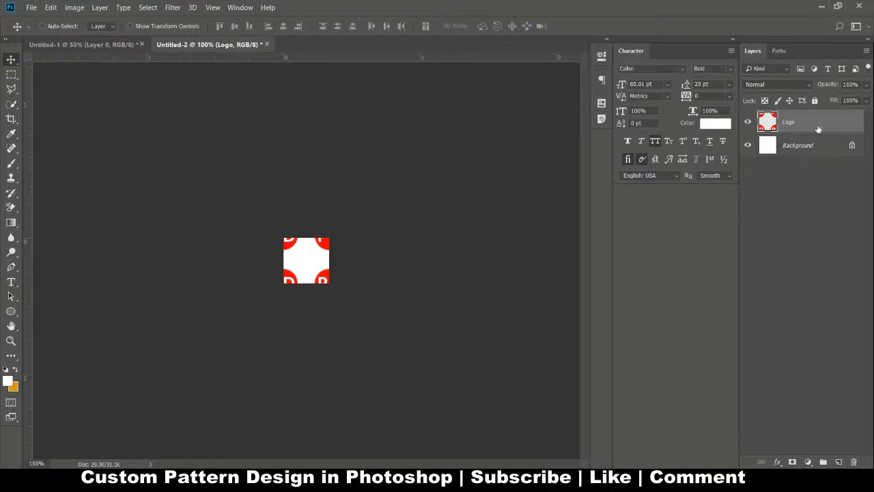
click(74, 44)
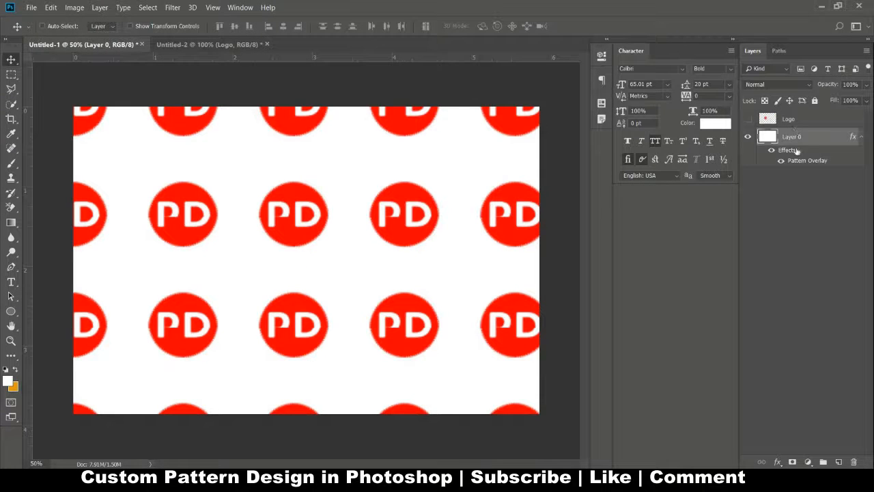
- Try the Soft Light blending mode on the patterned Layer 0 and restore it to Normal
click(806, 85)
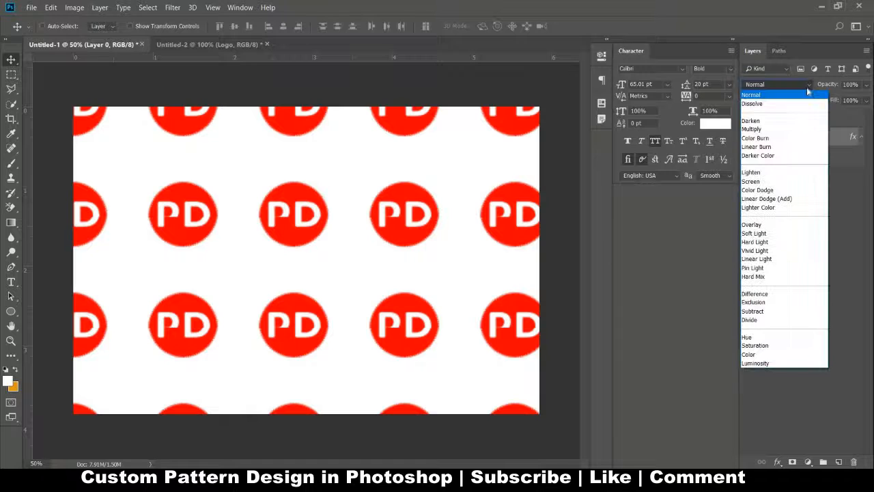
click(784, 234)
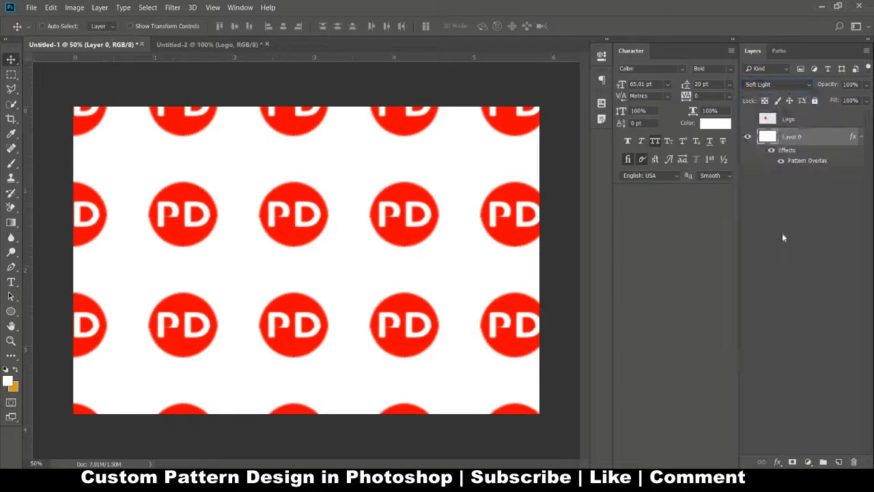
click(778, 85)
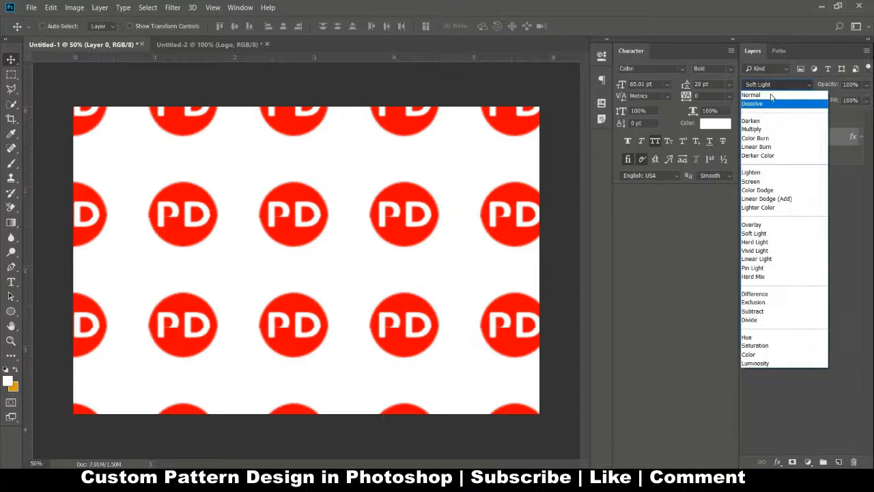
click(759, 92)
- Lower the patterned Layer 0's opacity to 68% and deselect the layer
mouse_move(808, 87)
mouse_down()
mouse_move(793, 87)
mouse_move(826, 83)
mouse_move(811, 89)
mouse_up()
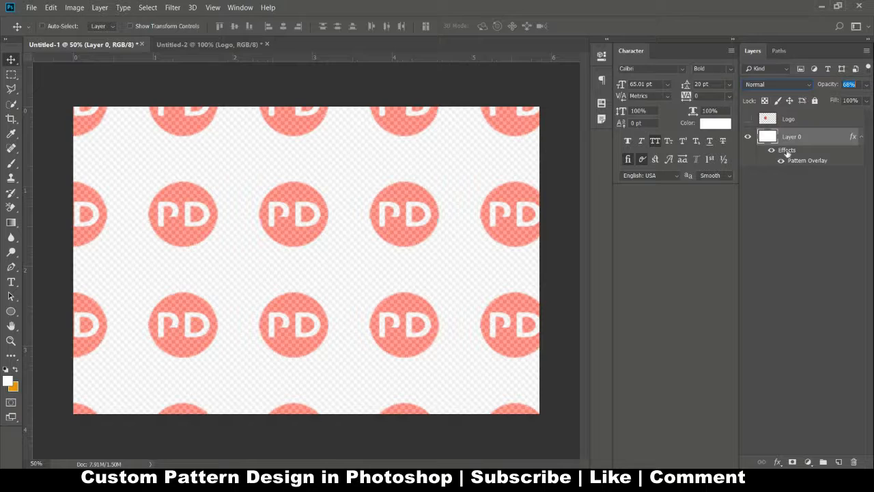
click(796, 192)
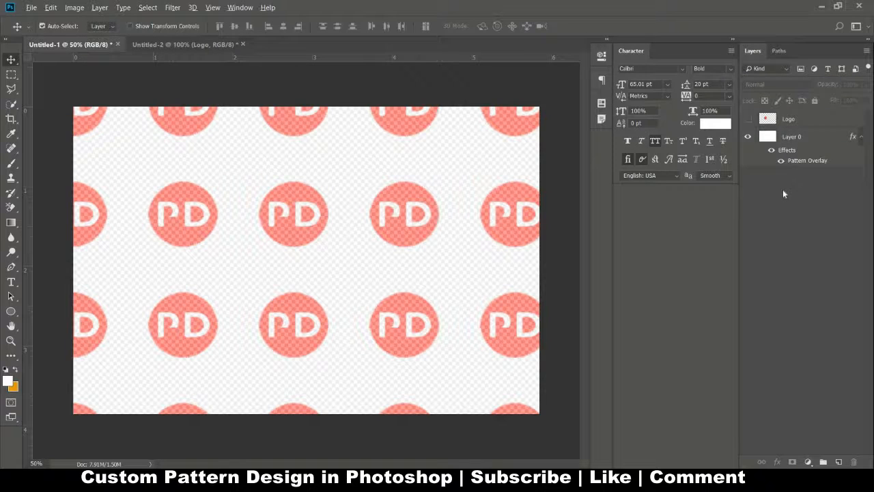
- Create a new empty layer and place it beneath the patterned Layer 0
key(ctrl+shift+alt+n)
key(ctrl+alt+shift+k)
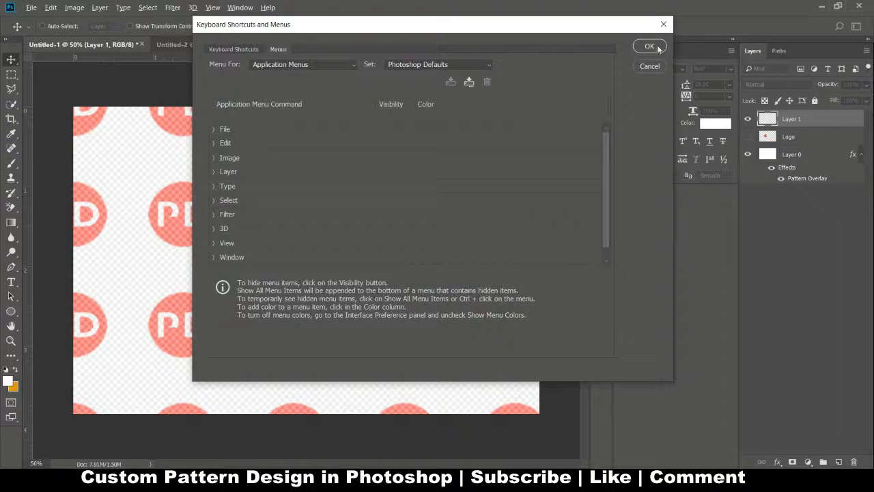
click(660, 66)
drag(813, 124, 802, 199)
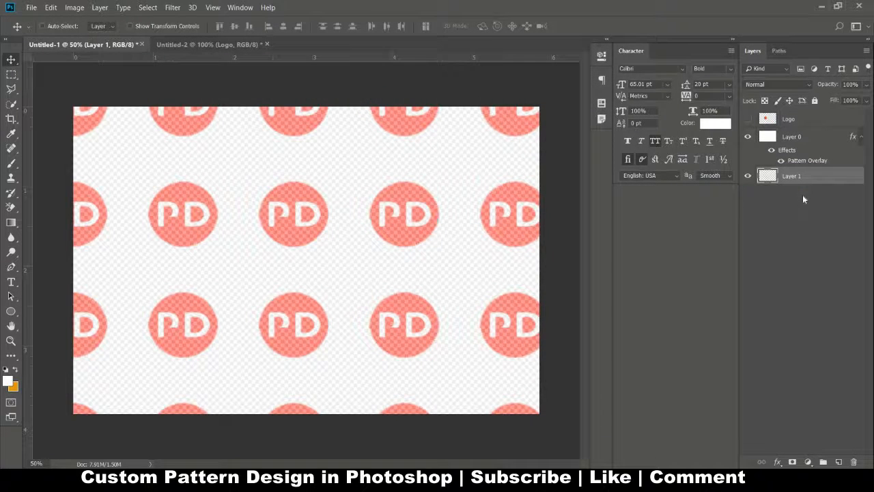
- Select the whole canvas, fill the new Layer 1 with white at 100% opacity, and clear the selection
key(m)
drag(71, 100, 582, 435)
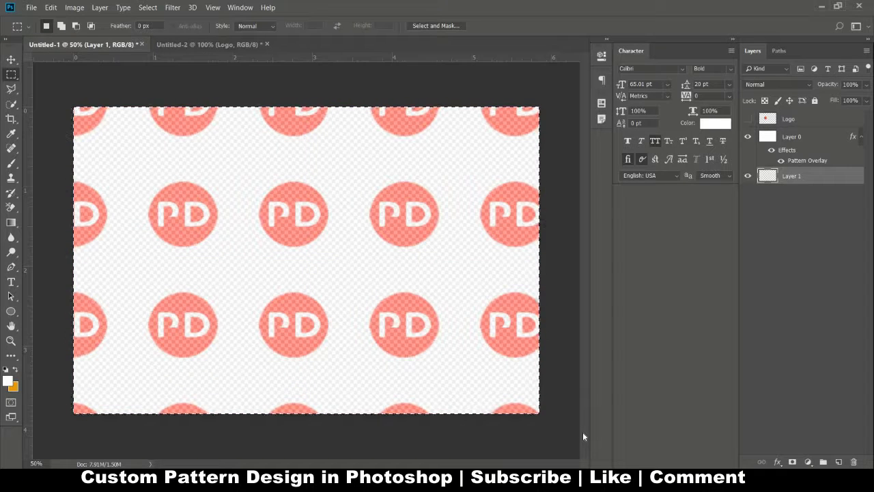
key(shift+F5)
click(675, 214)
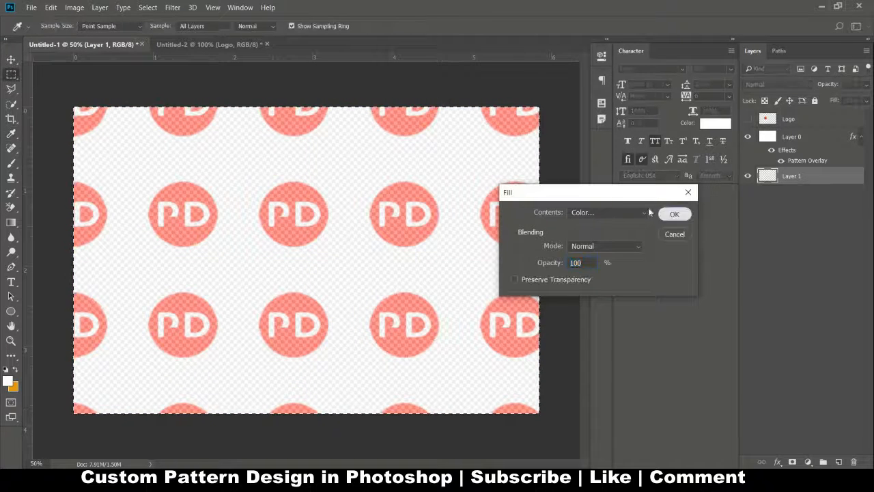
key(ctrl+d)
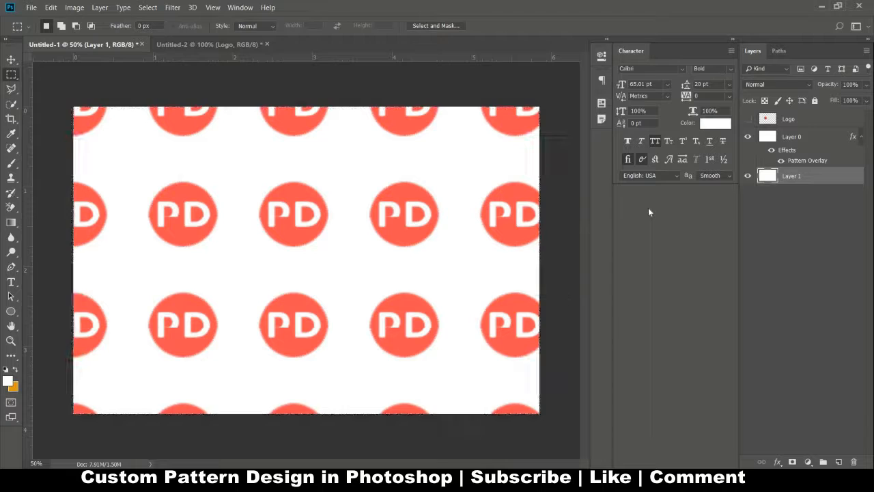
- Try moving the white layer upward and the patterned layer up and to the left, undoing each move
key(v)
drag(410, 242, 404, 201)
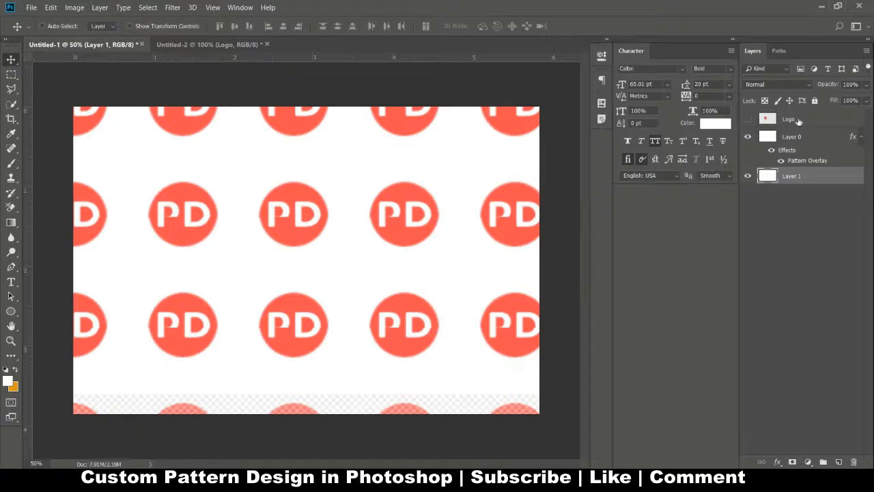
key(ctrl+z)
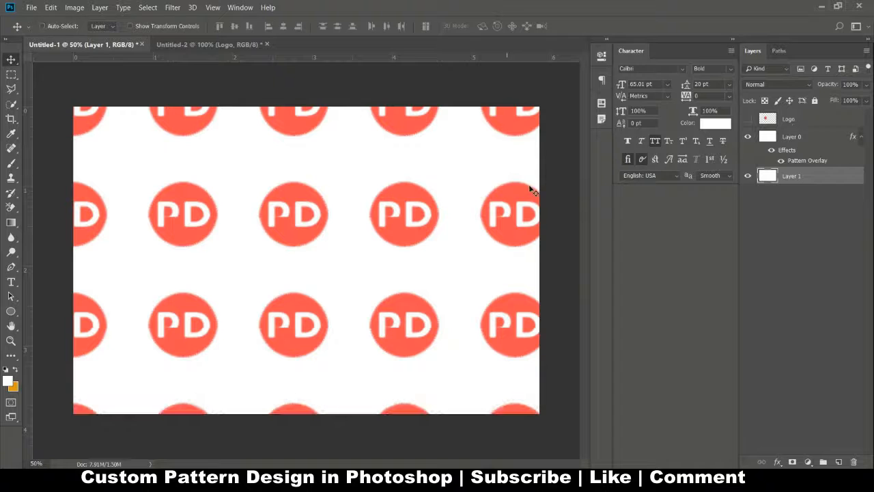
click(794, 137)
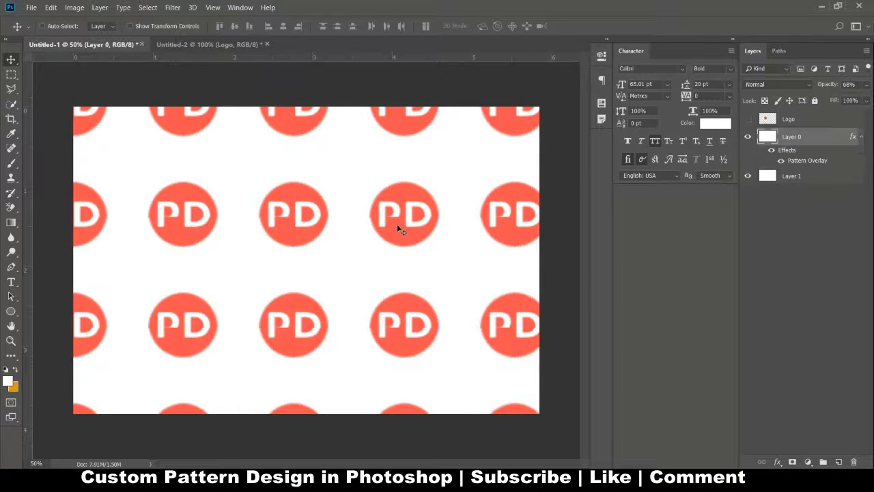
drag(380, 222, 377, 224)
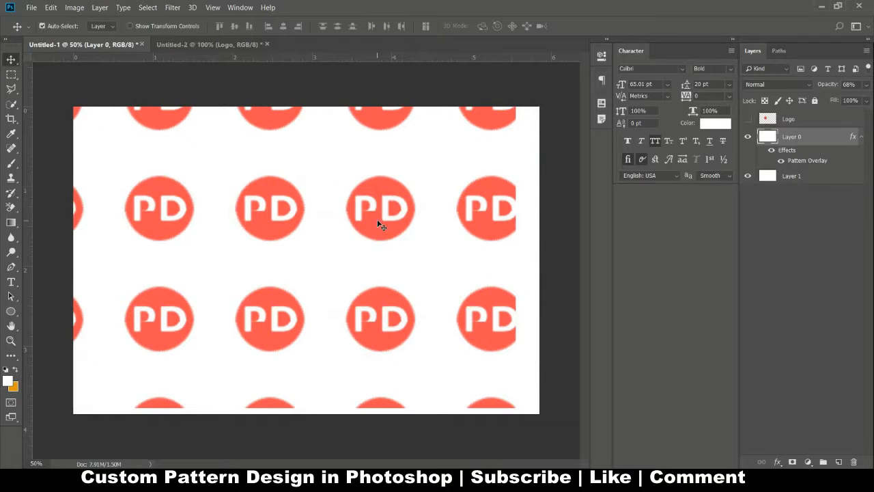
key(ctrl+z)
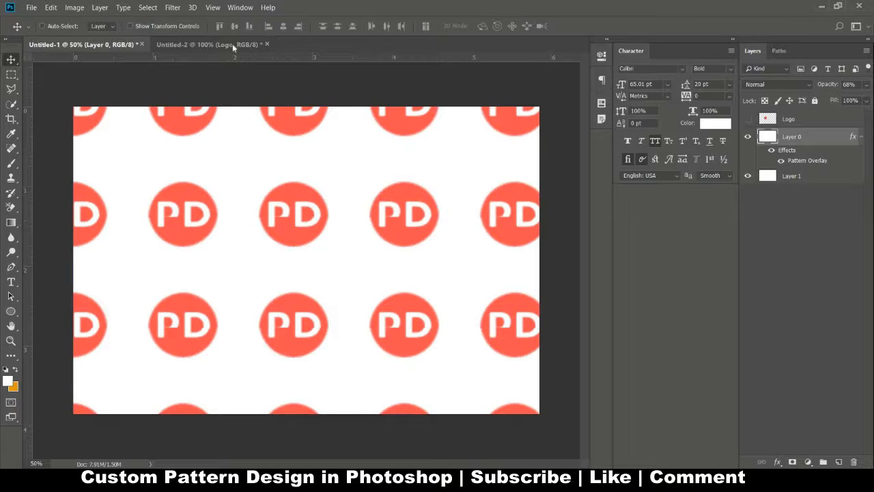
- Review the Offset filter settings for the Logo layer in Untitled-2 without applying them, and return to Untitled-1
click(232, 43)
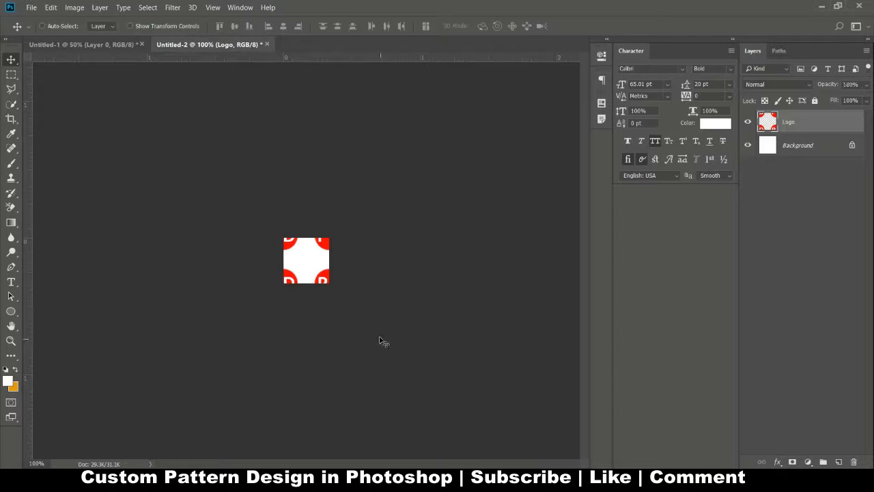
click(172, 8)
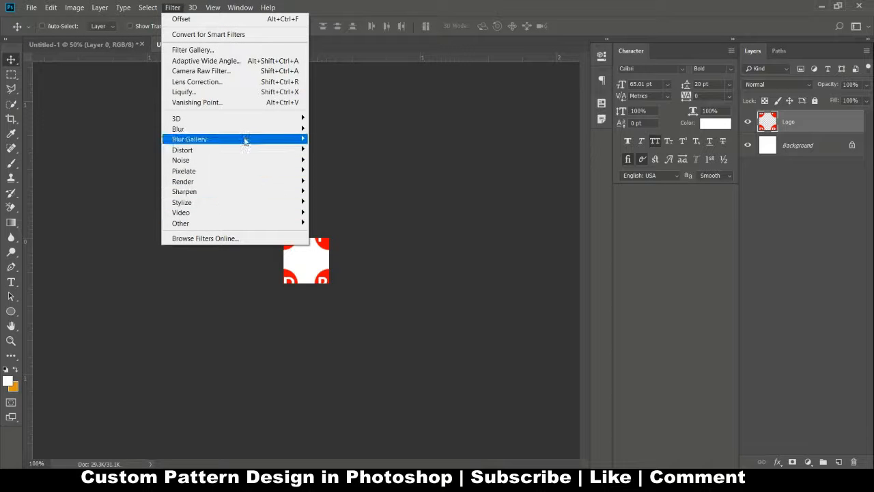
mouse_move(279, 224)
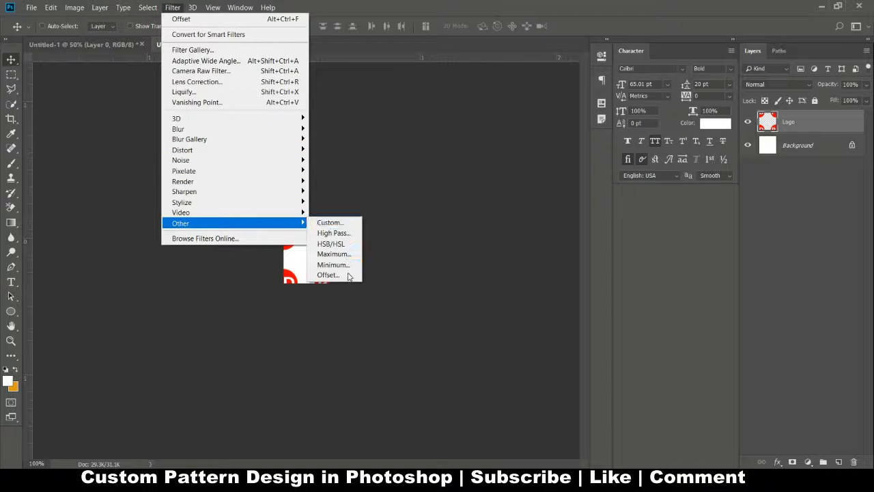
click(347, 276)
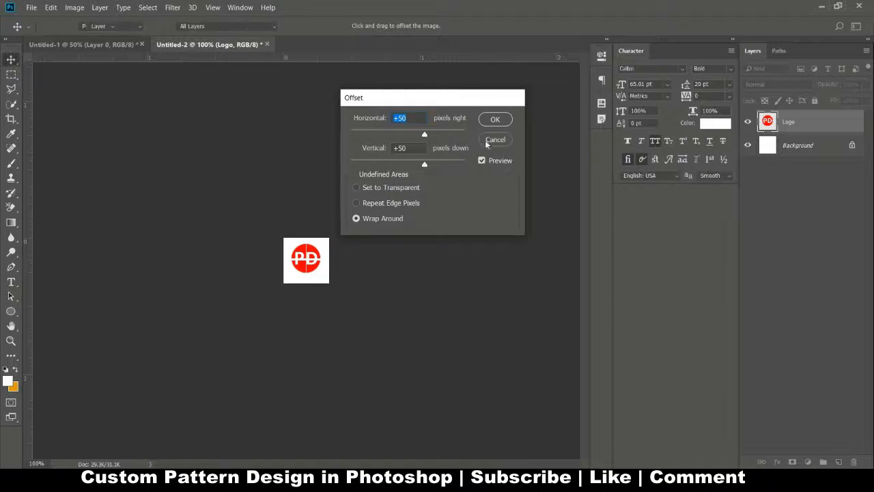
key(Return)
click(101, 45)
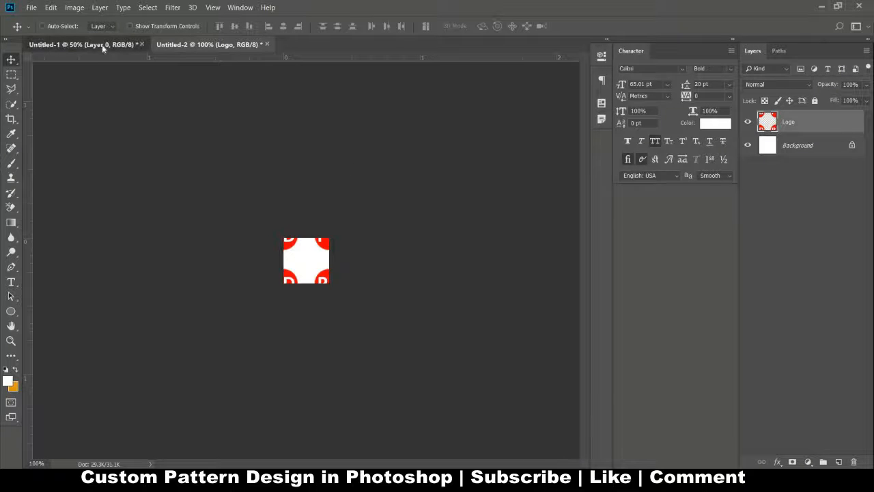